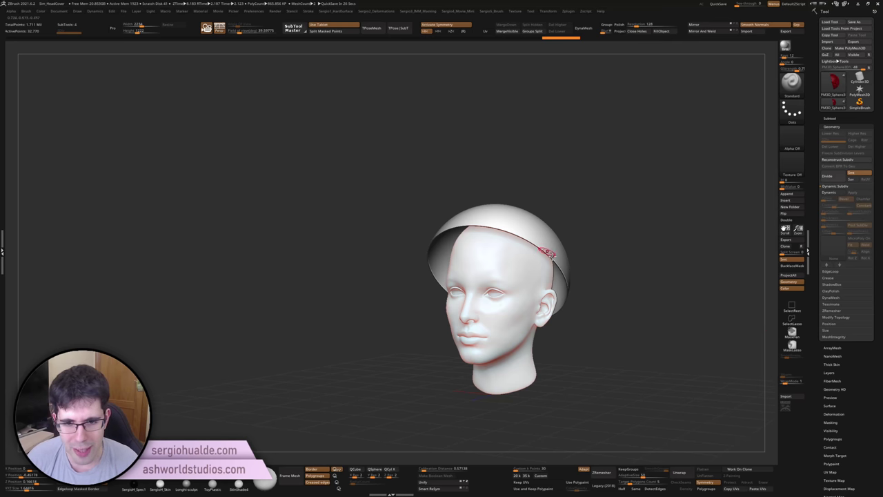
Show the cap's PolyFrame wireframe from several angles and expand the ZRemesher subpalette
right_drag(547, 253, 499, 249)
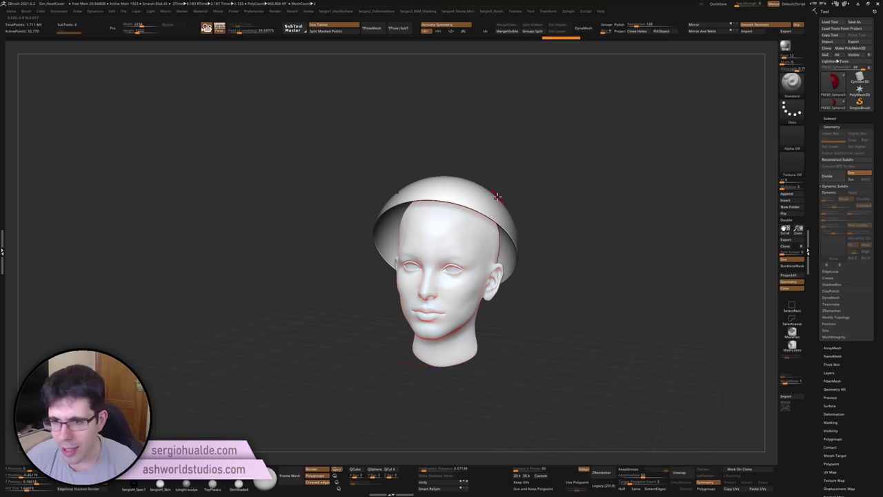
mouse_move(502, 221)
right_down()
mouse_move(499, 197)
mouse_move(511, 231)
mouse_move(483, 290)
mouse_move(349, 282)
mouse_move(505, 248)
mouse_move(467, 262)
mouse_move(435, 241)
mouse_move(414, 210)
mouse_move(400, 224)
mouse_move(400, 274)
mouse_move(425, 270)
mouse_move(414, 197)
mouse_move(430, 227)
right_up()
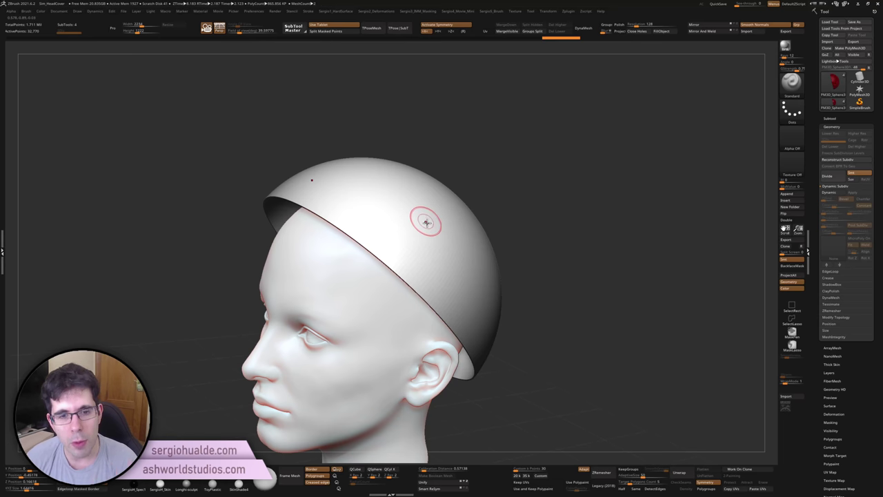
mouse_move(465, 258)
ctrl+right_down()
mouse_move(454, 227)
mouse_move(474, 289)
ctrl+right_up()
key(shift+f)
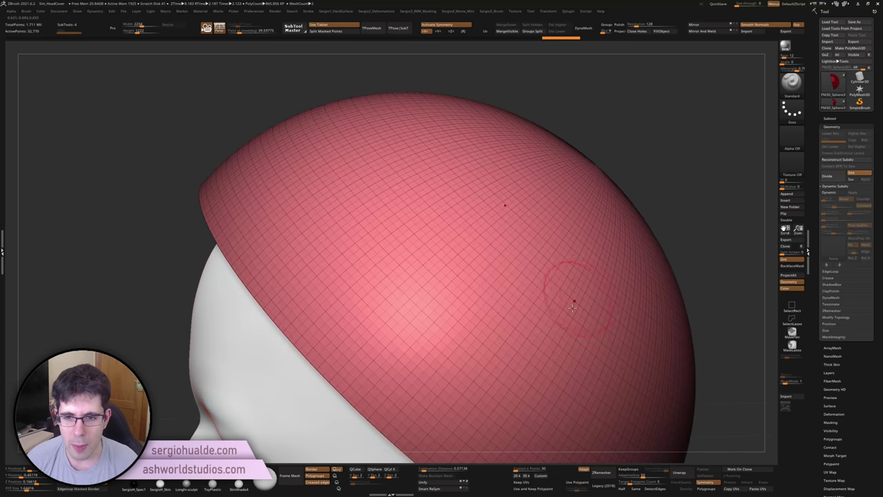
right_drag(572, 286, 482, 265)
right_drag(677, 147, 575, 197)
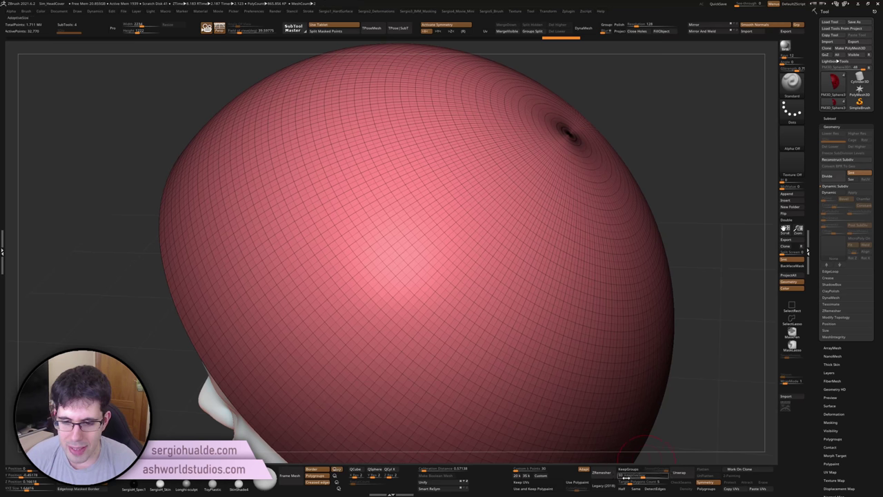
click(833, 309)
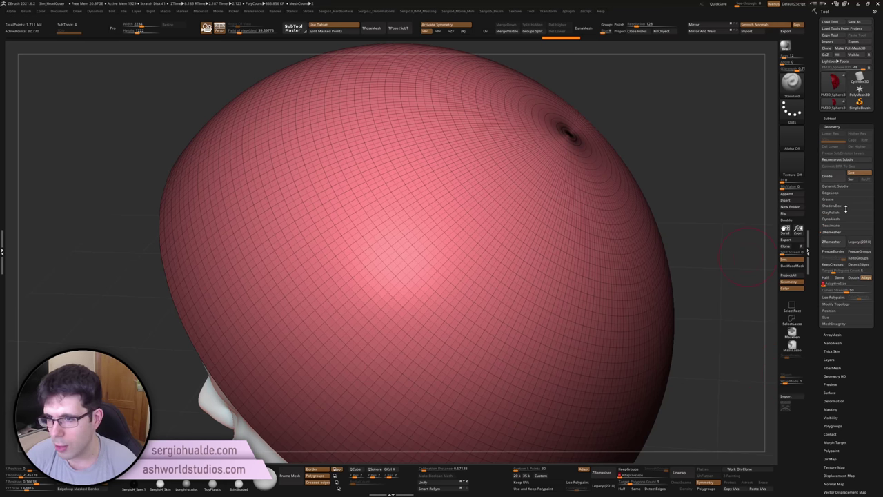
Turn on Dynamic in Dynamic Subdiv for the cap and open the MicroPoly tile picker
click(845, 186)
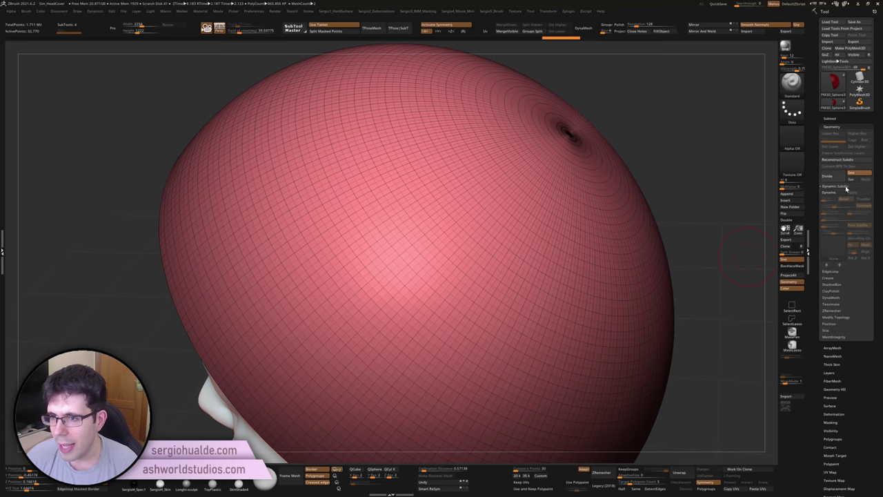
right_drag(502, 247, 509, 252)
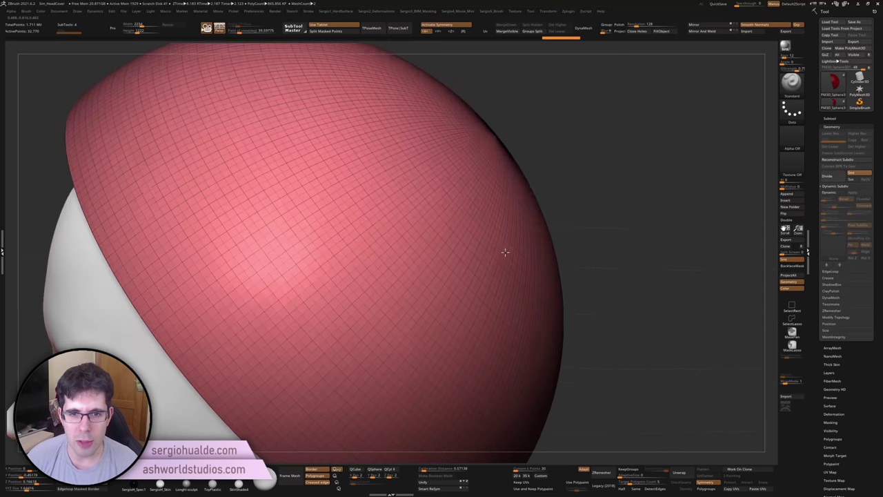
mouse_move(423, 272)
right_down()
mouse_move(463, 228)
mouse_move(436, 211)
mouse_move(446, 227)
right_up()
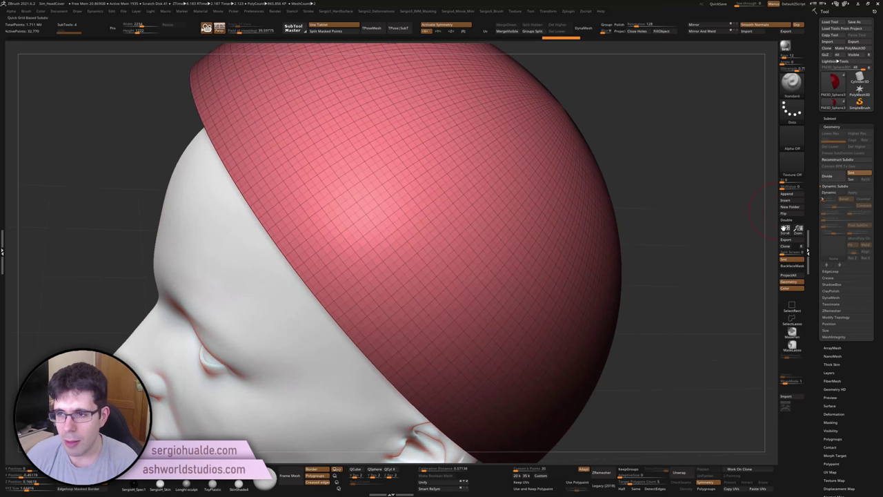
click(824, 195)
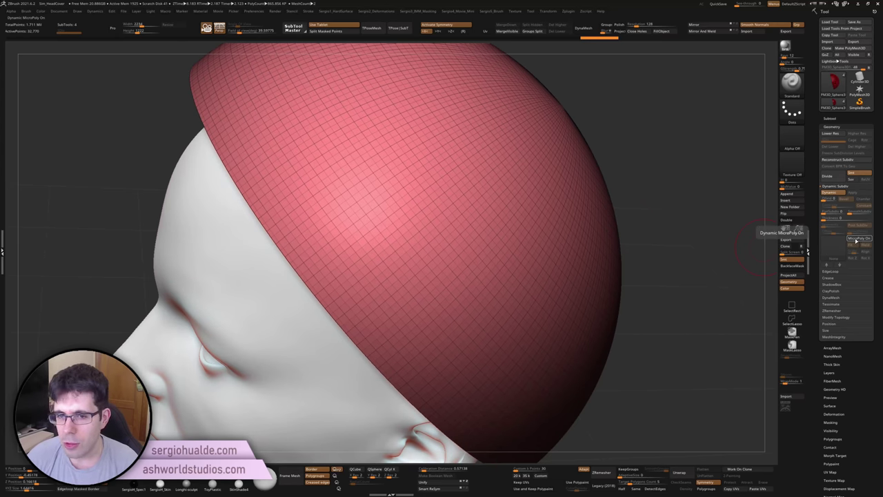
click(856, 240)
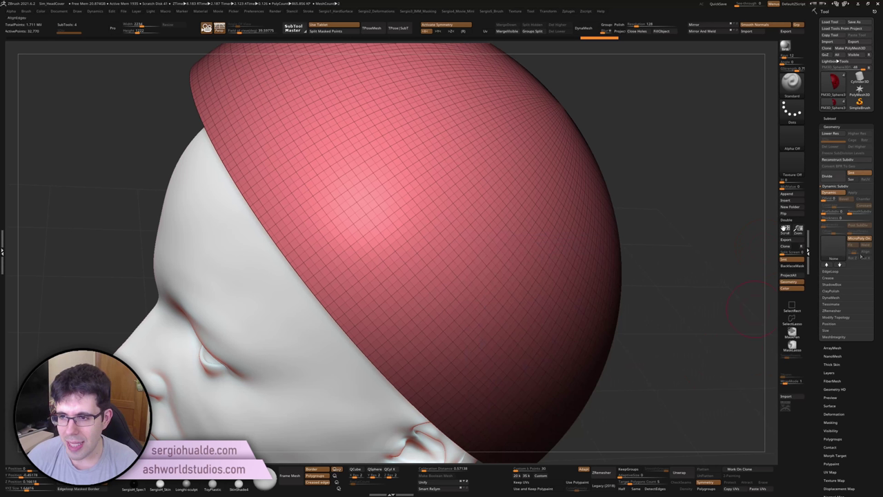
click(832, 250)
mouse_move(486, 287)
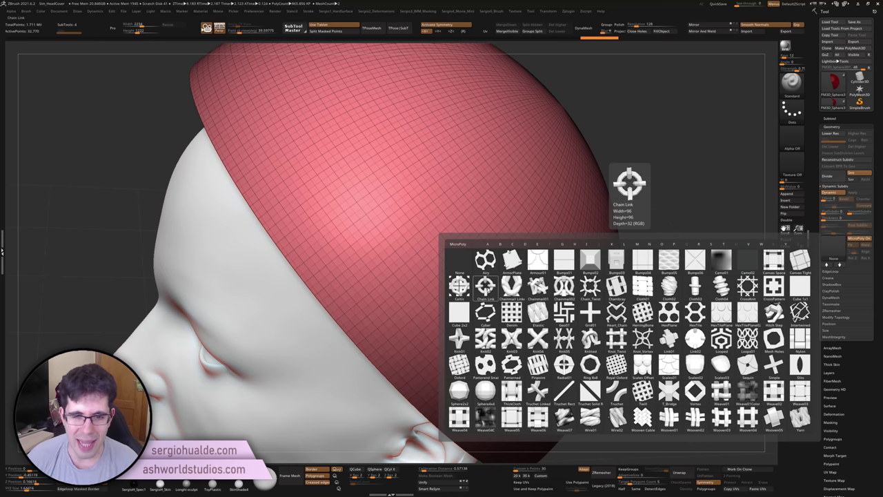
Apply the Chain Link MicroPoly tile, then zoom in and out to inspect the rings
click(485, 286)
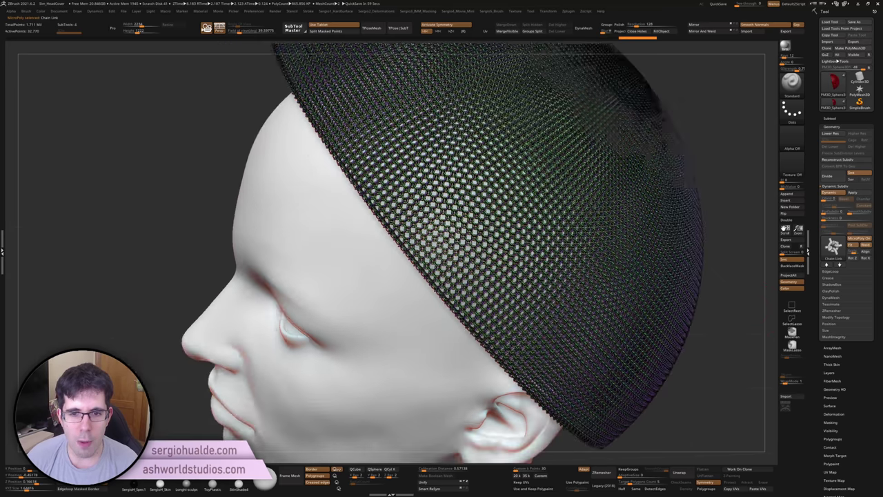
mouse_move(417, 273)
ctrl+right_down()
mouse_move(498, 345)
mouse_move(432, 261)
ctrl+right_up()
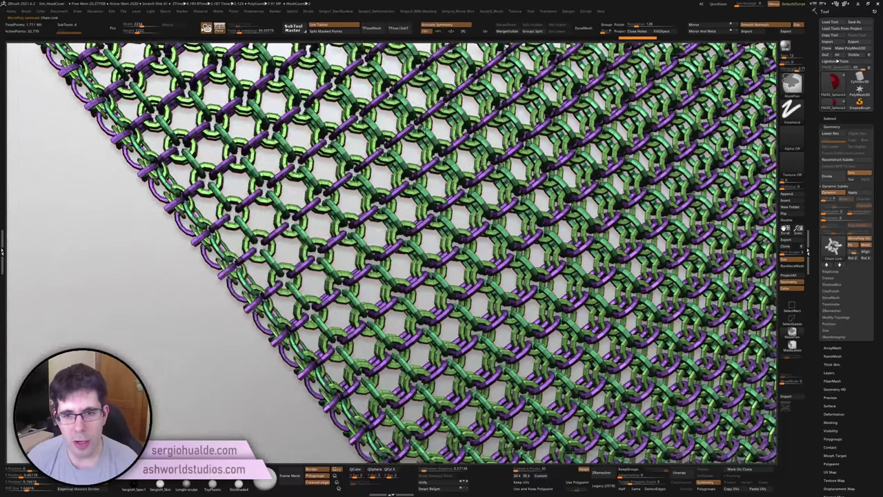
mouse_move(307, 325)
ctrl+right_down()
mouse_move(304, 304)
mouse_move(380, 282)
mouse_move(361, 283)
ctrl+right_up()
mouse_move(507, 241)
ctrl+right_down()
mouse_move(510, 227)
mouse_move(578, 343)
ctrl+right_up()
ctrl+right_drag(604, 377, 600, 297)
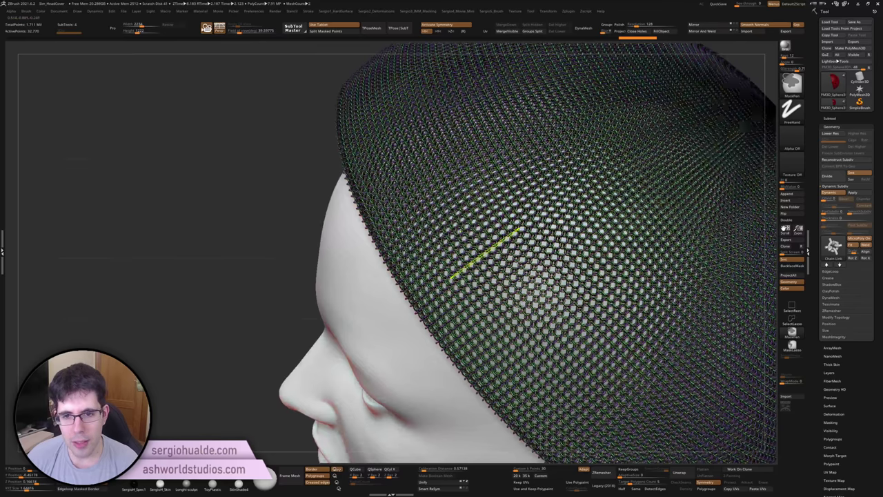
mouse_move(462, 273)
ctrl+right_down()
mouse_move(479, 278)
mouse_move(525, 262)
mouse_move(553, 207)
mouse_move(793, 83)
ctrl+right_up()
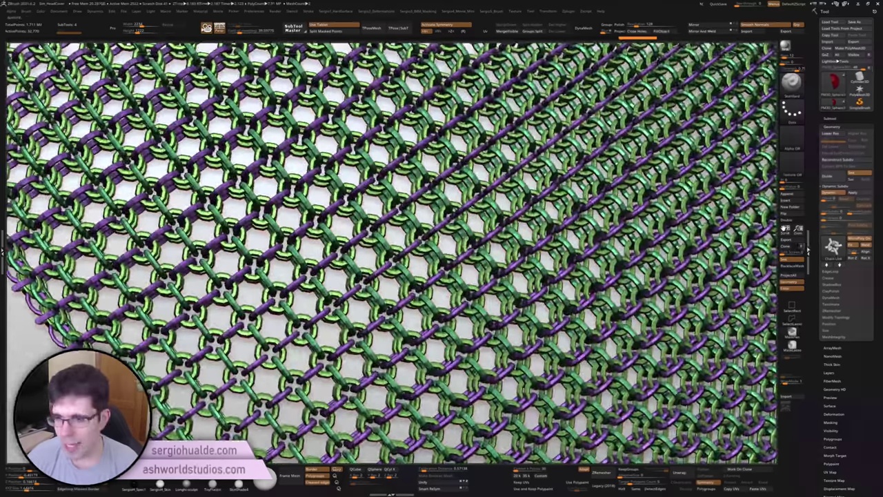
Swap the cap to a grey chainmail MicroPoly tile and view it in polygroup colours
click(834, 246)
click(511, 285)
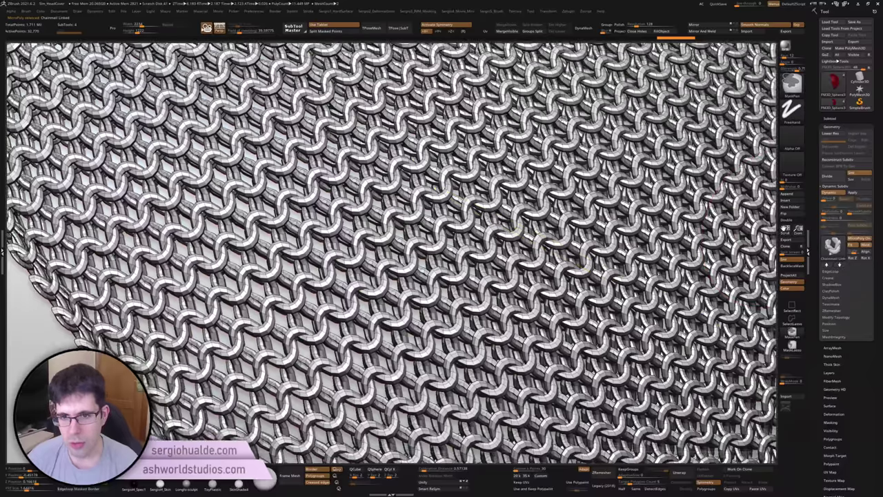
key(f)
mouse_move(530, 215)
right_down()
mouse_move(525, 180)
mouse_move(522, 219)
right_up()
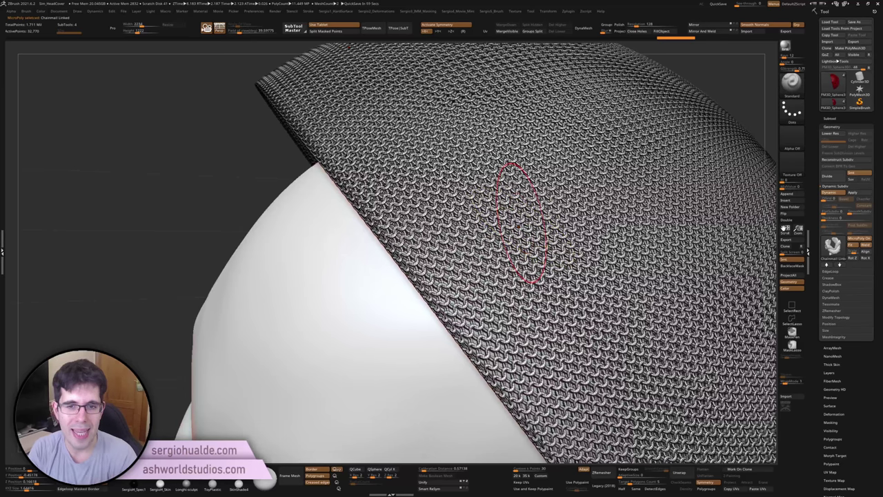
mouse_move(517, 224)
right_down()
mouse_move(510, 207)
mouse_move(359, 138)
right_up()
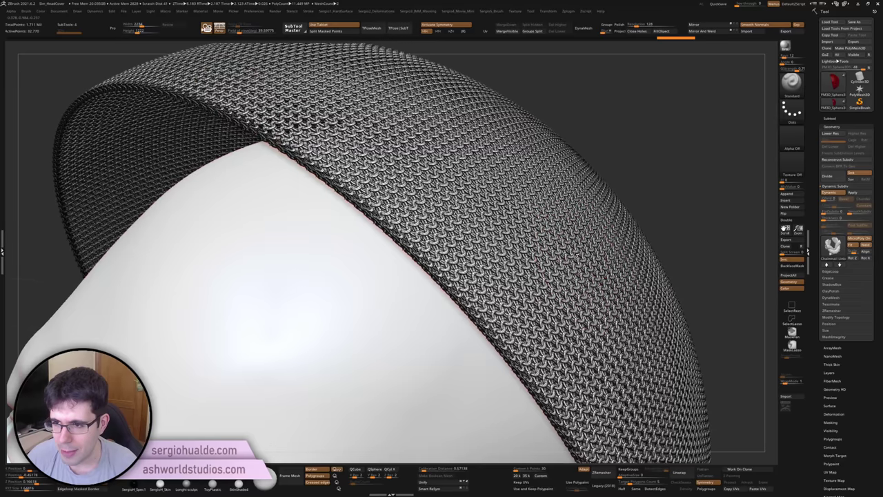
right_drag(679, 258, 630, 233)
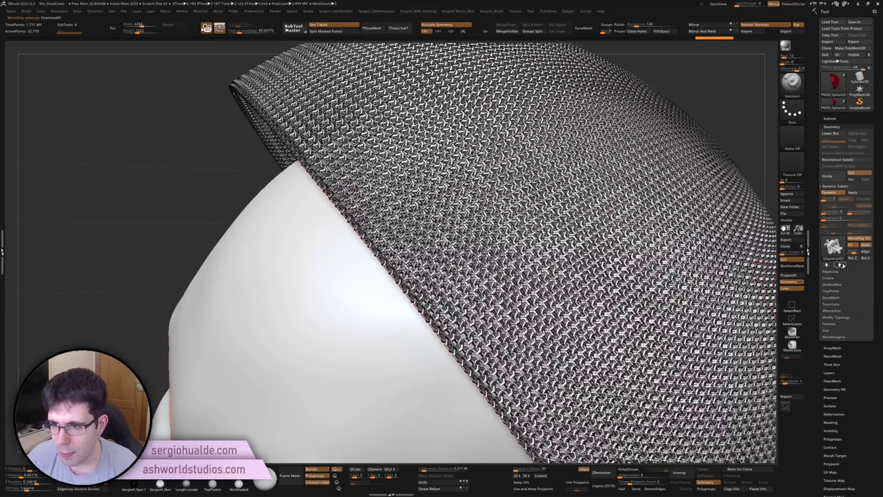
key(shift+f)
ctrl+right_drag(592, 315, 646, 349)
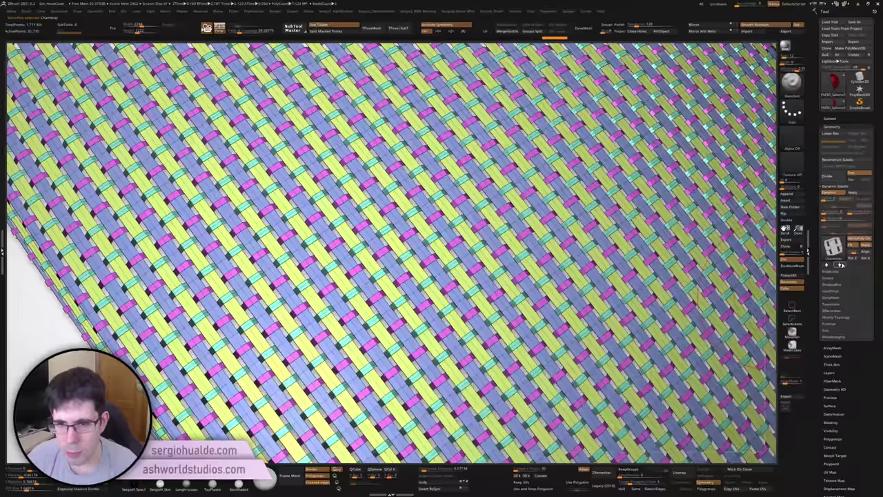
Compare the woven cloth tile with Preview MicroPoly, then switch the preview off and zoom out
click(841, 265)
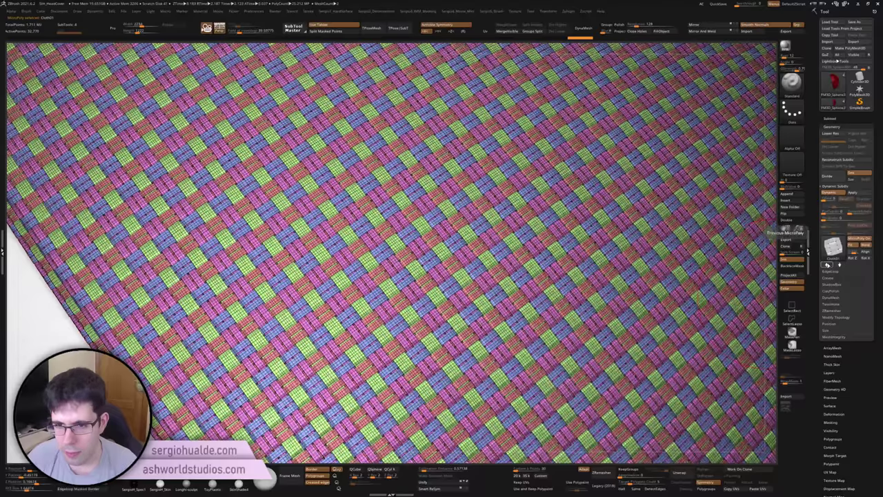
click(837, 266)
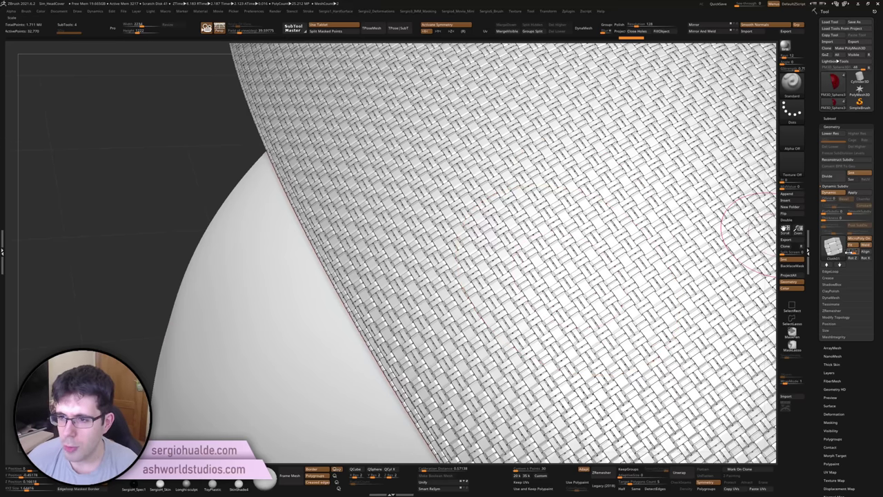
click(793, 233)
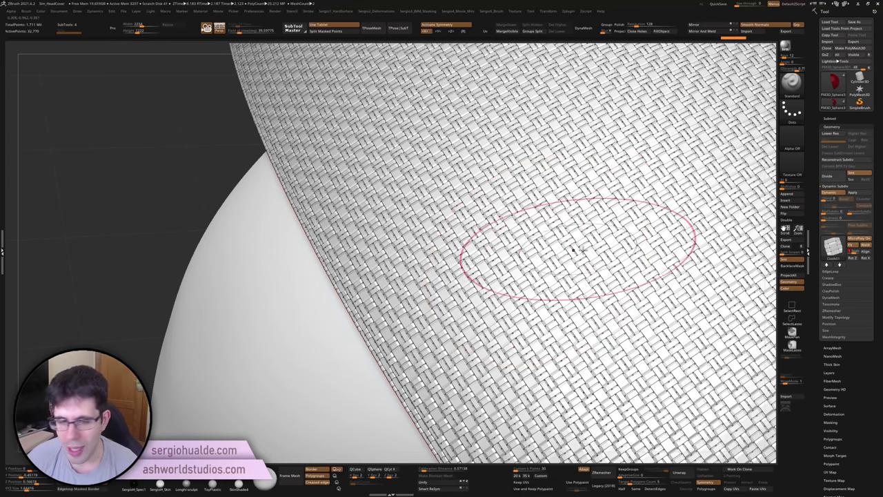
ctrl+right_drag(574, 249, 576, 229)
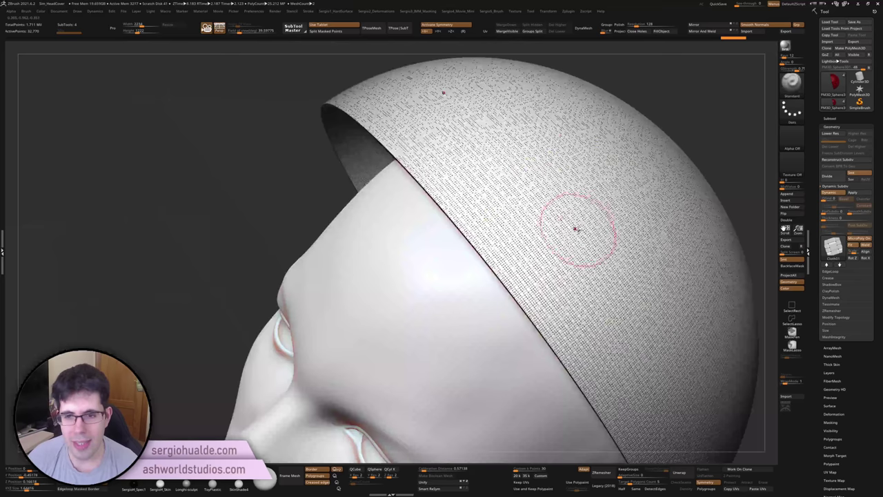
mouse_move(586, 124)
alt+right_down()
mouse_move(591, 220)
mouse_move(618, 262)
mouse_move(578, 244)
mouse_move(555, 274)
alt+right_up()
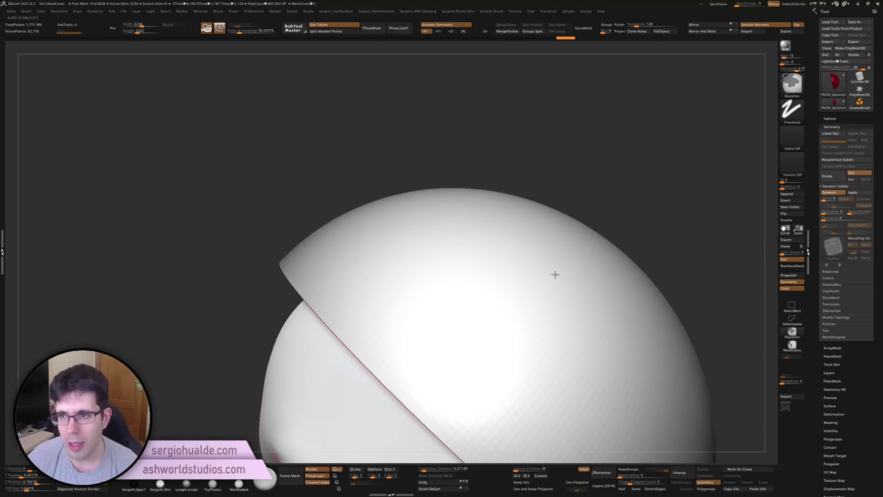
Load a cube primitive, show its wireframe, and convert it to a polymesh
click(824, 111)
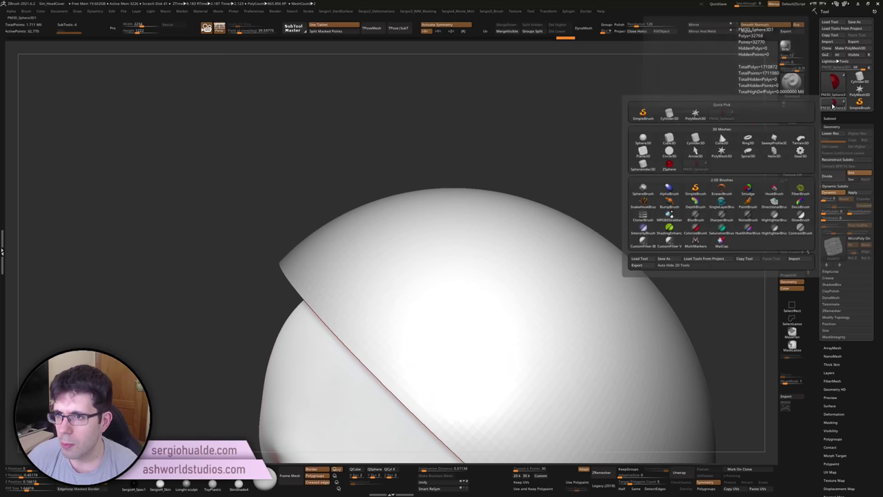
click(667, 140)
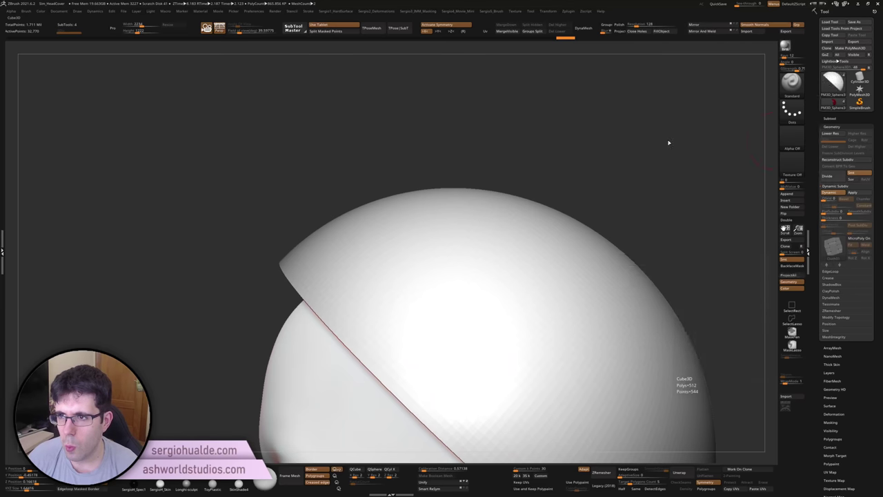
mouse_move(564, 298)
ctrl+right_down()
mouse_move(550, 252)
mouse_move(444, 274)
mouse_move(485, 246)
ctrl+right_up()
key(shift+f)
click(854, 50)
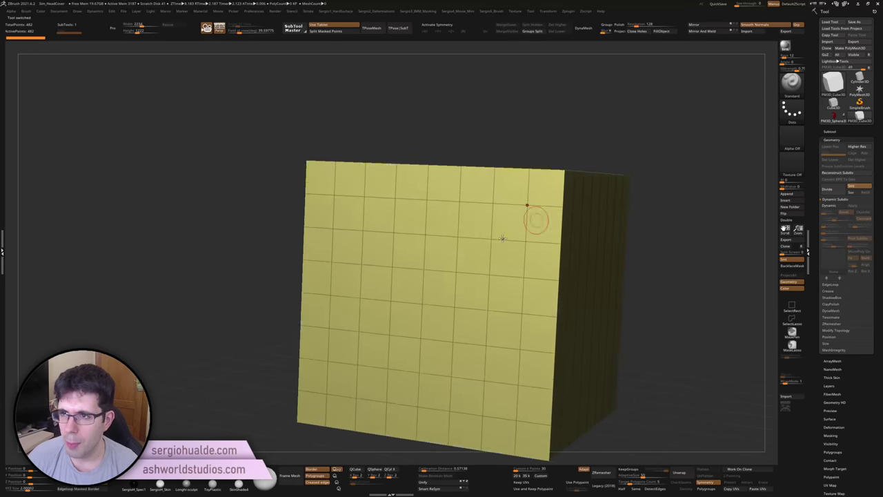
With ZModeler, mark a square ring of polygons on the face and extrude it outward
key(b)
key(z)
key(m)
ctrl+right_drag(465, 197, 384, 198)
mouse_move(459, 157)
mouse_down()
mouse_move(495, 214)
mouse_move(475, 329)
mouse_move(329, 315)
mouse_move(334, 185)
mouse_up()
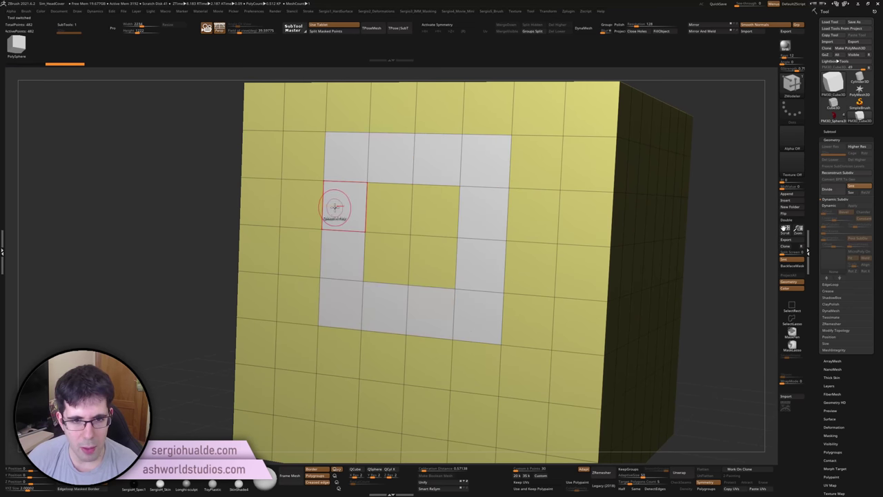
key(space)
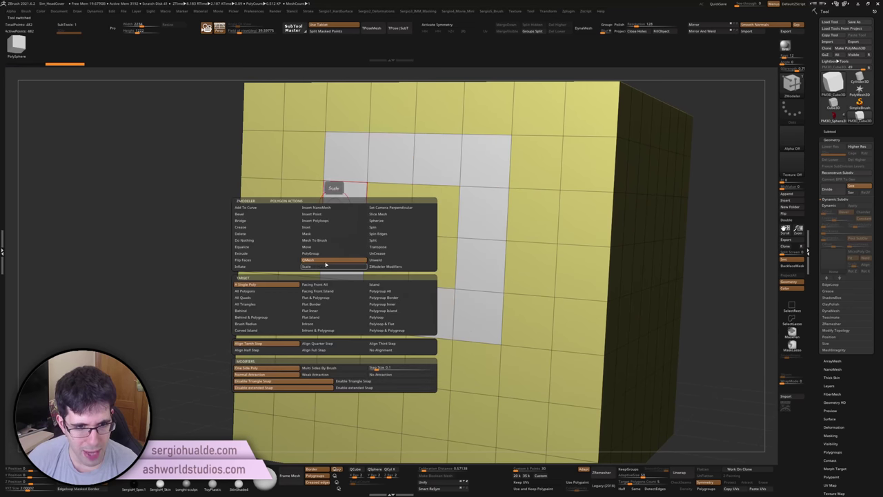
click(325, 263)
drag(351, 203, 554, 255)
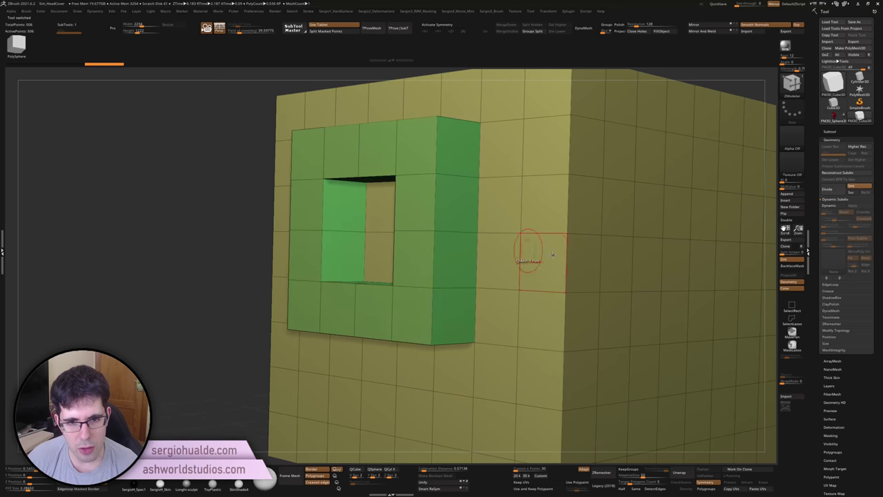
mouse_move(553, 255)
ctrl+right_down()
mouse_move(523, 252)
mouse_move(528, 232)
mouse_move(416, 269)
mouse_move(459, 279)
ctrl+right_up()
Extrude the bottom polygon strip, isolate the side with SelectRect, and face the grid forward
drag(459, 280, 457, 293)
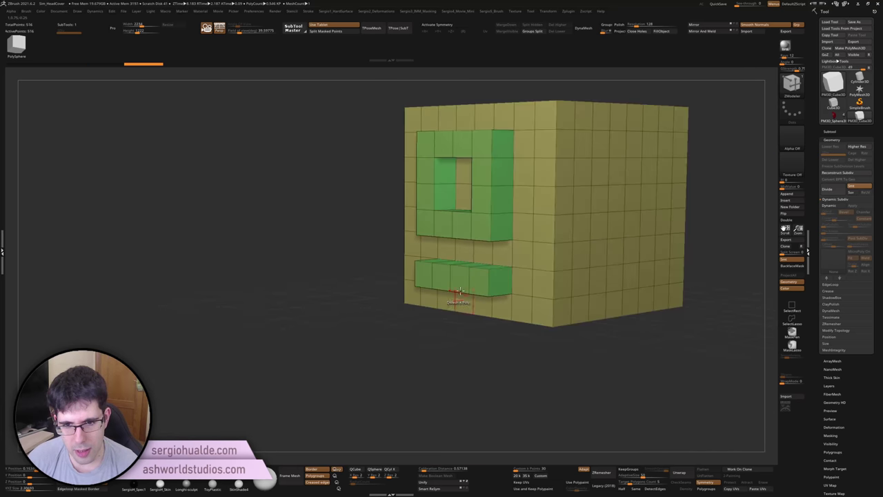
mouse_move(459, 291)
ctrl+right_down()
mouse_move(499, 237)
mouse_move(483, 242)
mouse_move(493, 262)
ctrl+right_up()
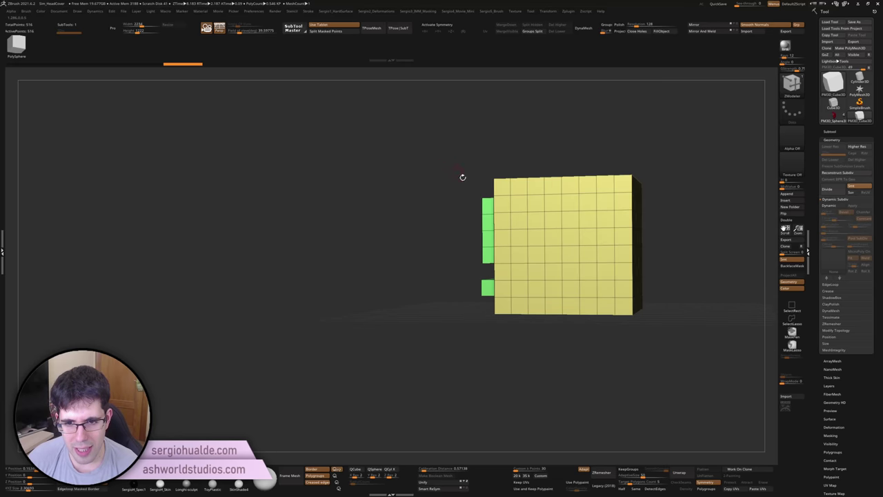
shift+right_drag(462, 177, 493, 192)
ctrl+shift+drag(439, 137, 508, 349)
mouse_move(507, 349)
right_down()
mouse_move(495, 256)
mouse_move(483, 286)
mouse_move(509, 292)
mouse_move(501, 264)
mouse_move(460, 241)
mouse_move(531, 257)
right_up()
Apply Panel Loops from the Hard Surface menu with thickness 0.04 to the tile
key(space)
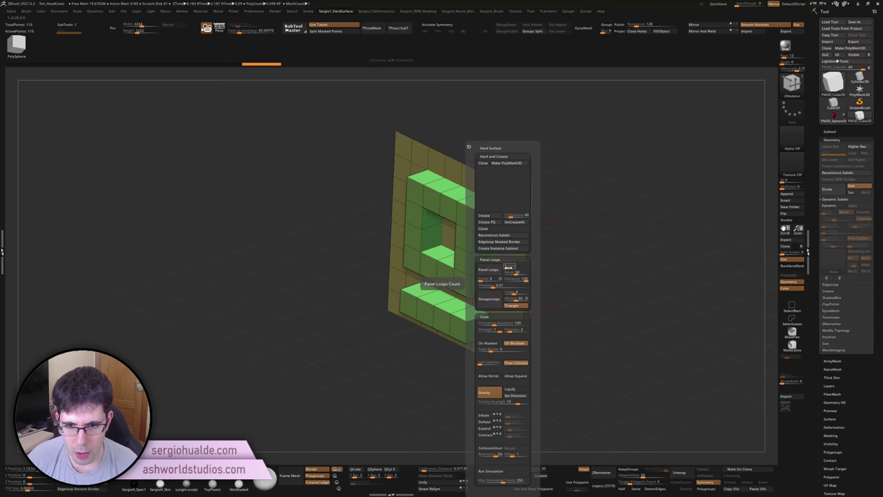
drag(508, 266, 506, 270)
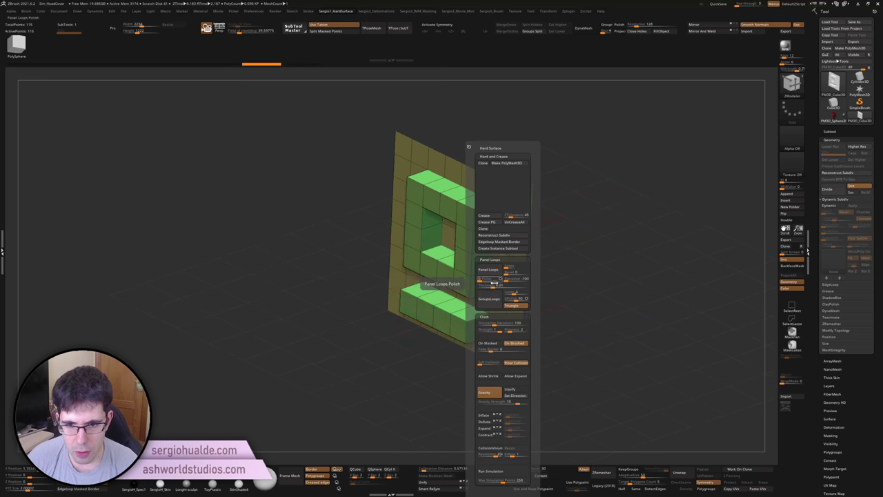
drag(496, 286, 499, 286)
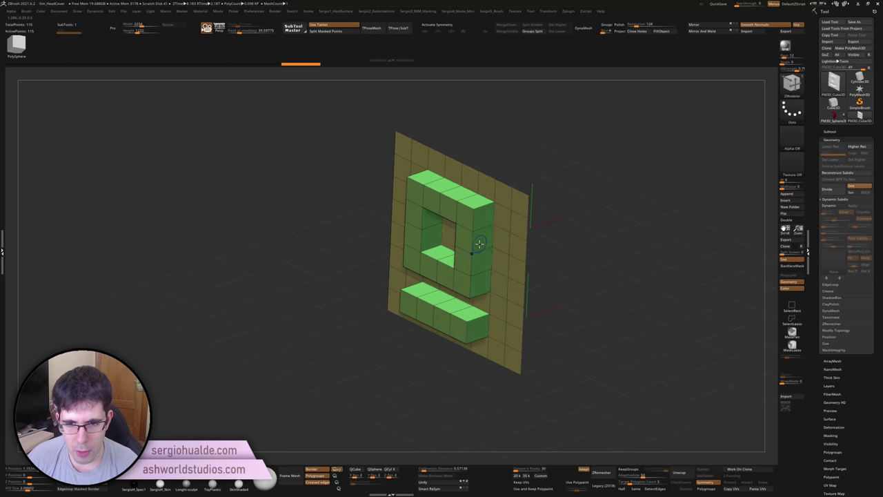
key(space)
click(472, 269)
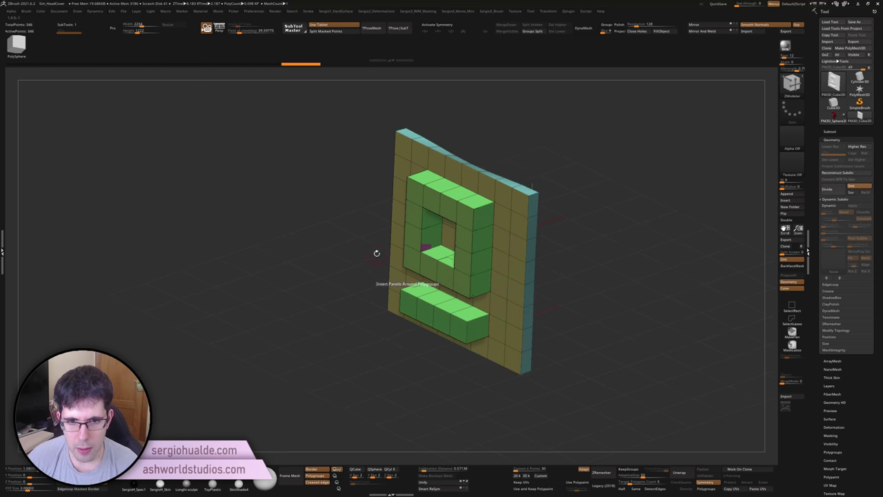
Inspect the thickened panel with polygroup colours hidden, then switch to the head model
mouse_move(375, 252)
mouse_down()
mouse_move(450, 283)
mouse_move(494, 284)
mouse_move(517, 296)
mouse_up()
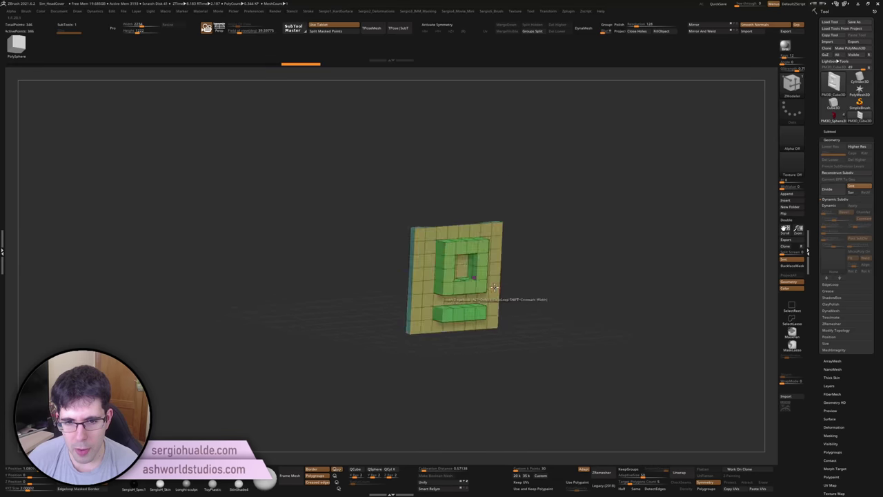
key(shift+f)
alt+drag(474, 258, 537, 279)
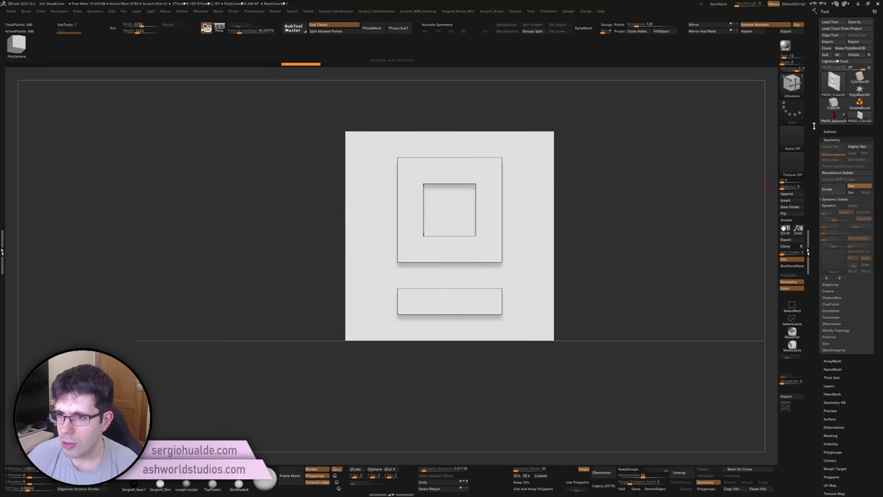
click(834, 116)
Enable MicroPoly on the cap and choose PM3D_Cube3D as the tile
click(835, 132)
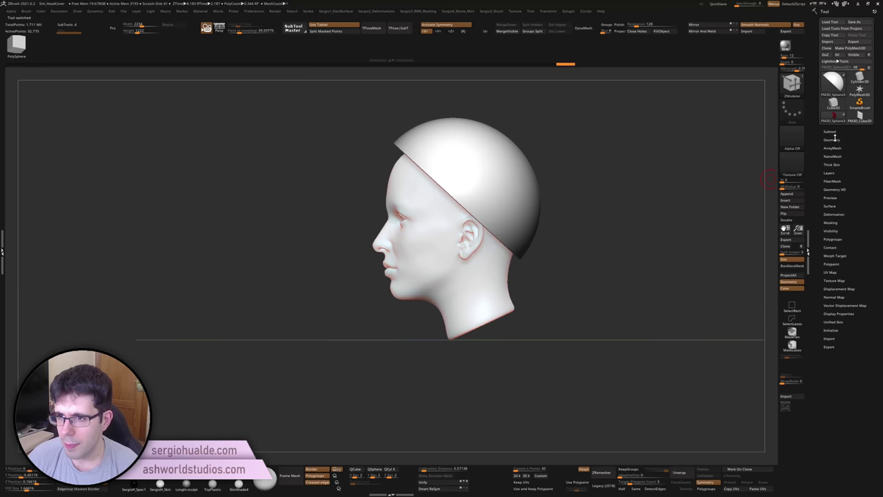
click(832, 139)
click(857, 253)
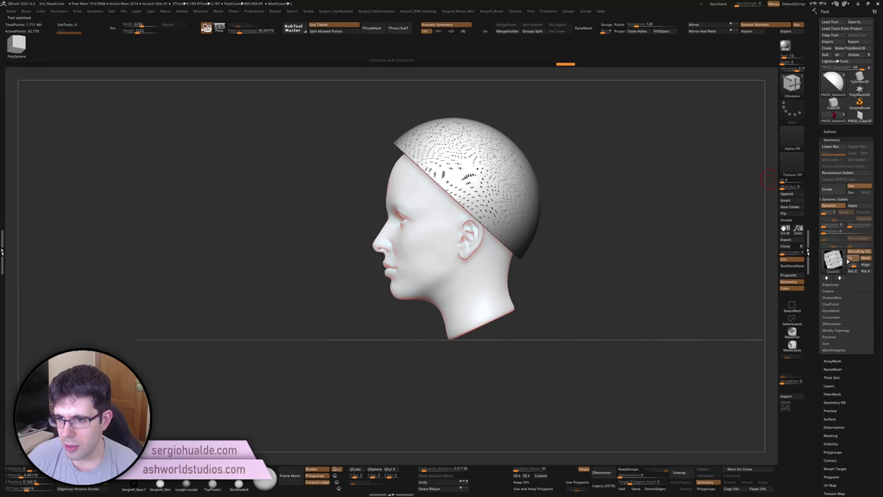
ctrl+right_drag(451, 148, 495, 235)
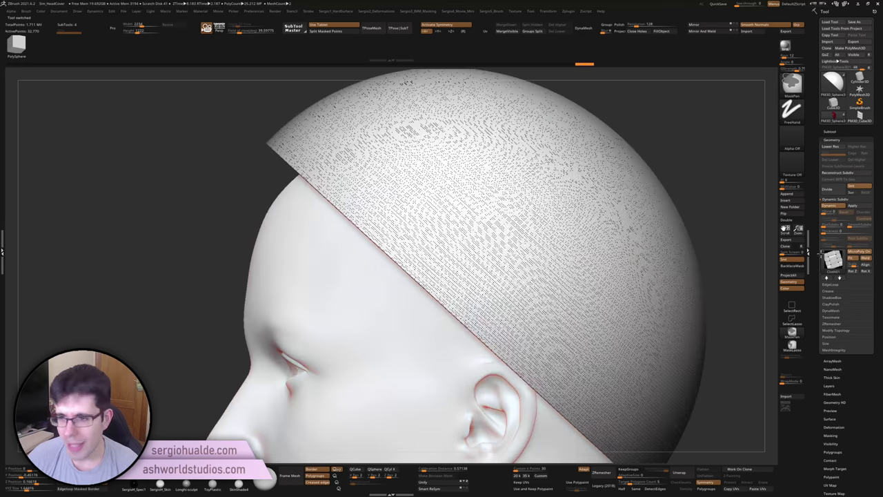
click(833, 260)
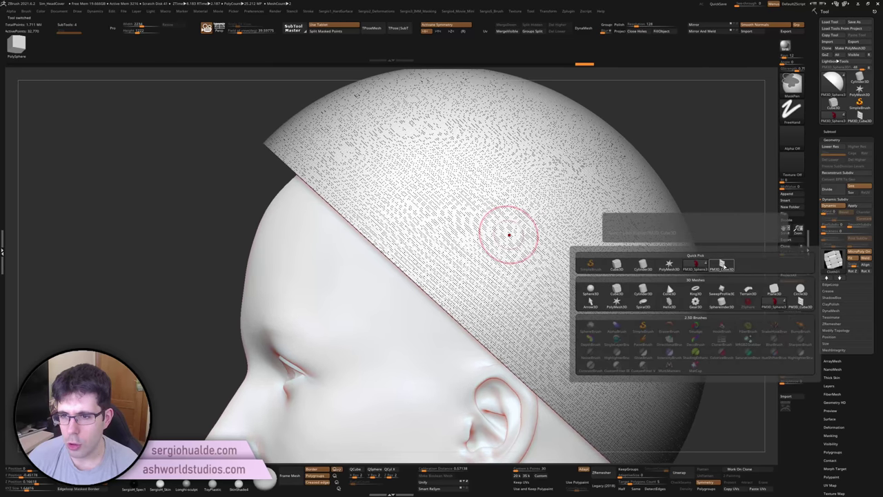
click(723, 264)
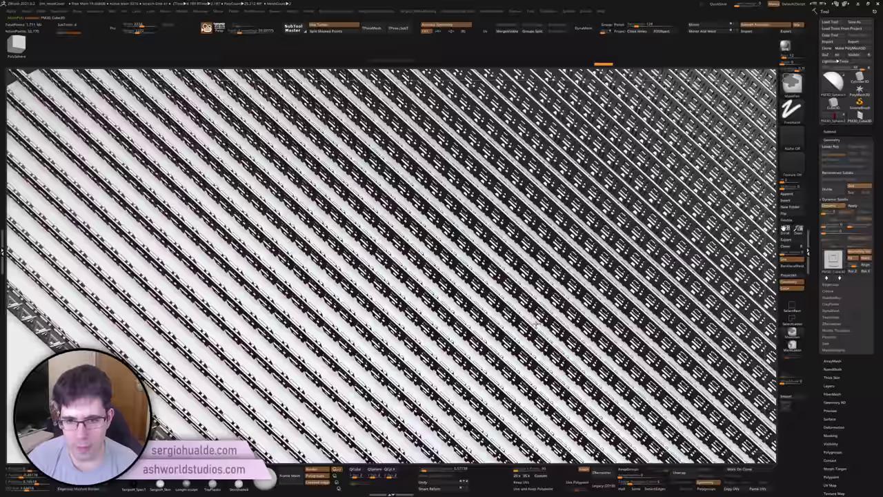
Cycle the tile rotations through Rot X, Y and Z while viewing the tiled surface
key(f)
mouse_move(537, 324)
right_down()
mouse_move(501, 259)
mouse_move(454, 296)
right_up()
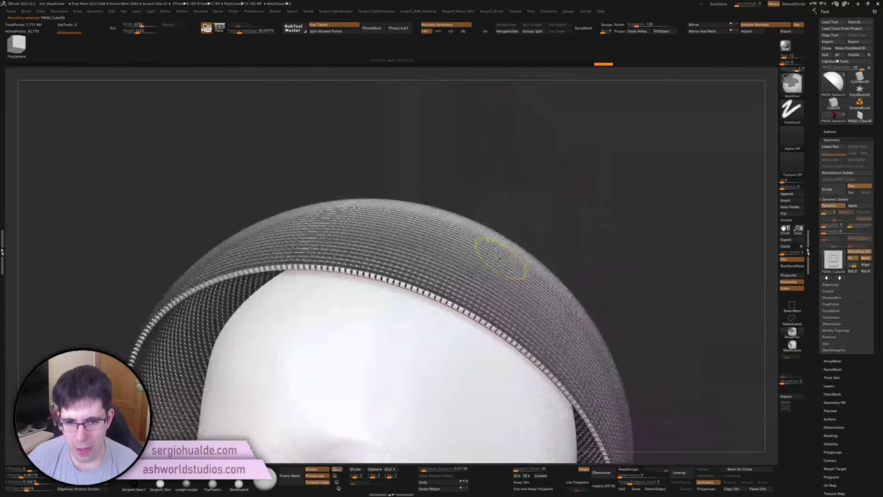
mouse_move(661, 385)
ctrl+right_down()
mouse_move(483, 283)
mouse_move(497, 294)
ctrl+right_up()
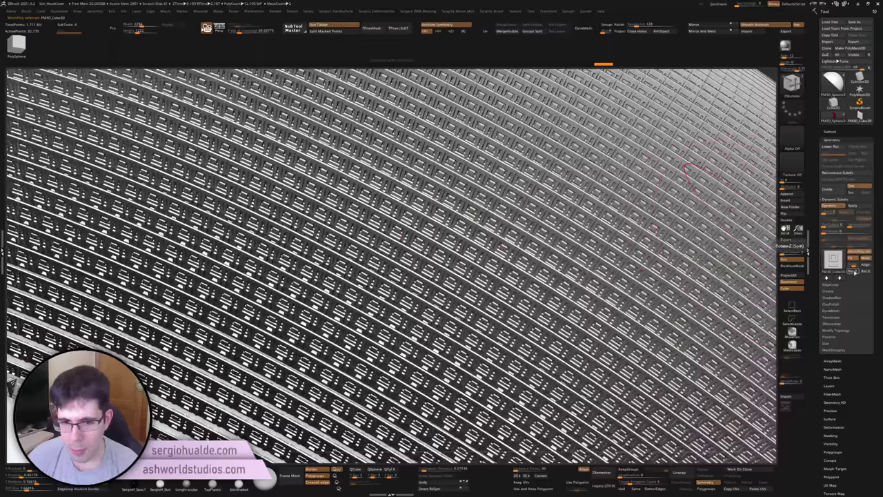
click(855, 272)
click(866, 274)
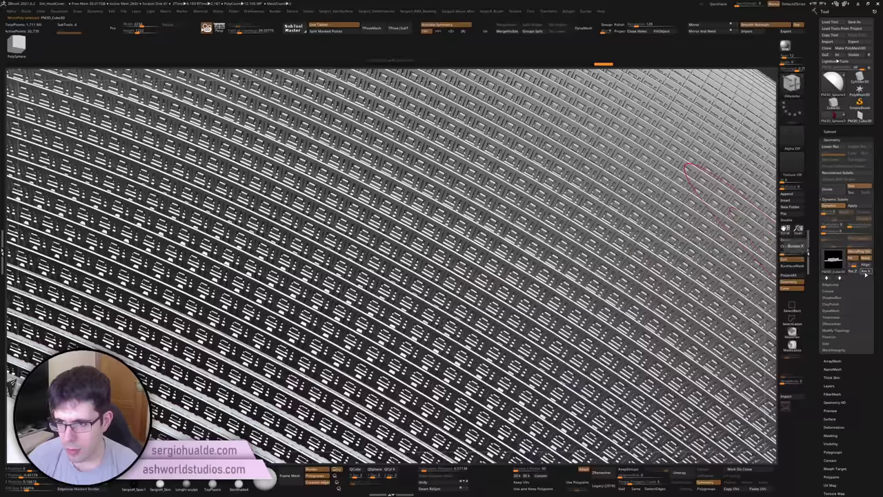
click(866, 274)
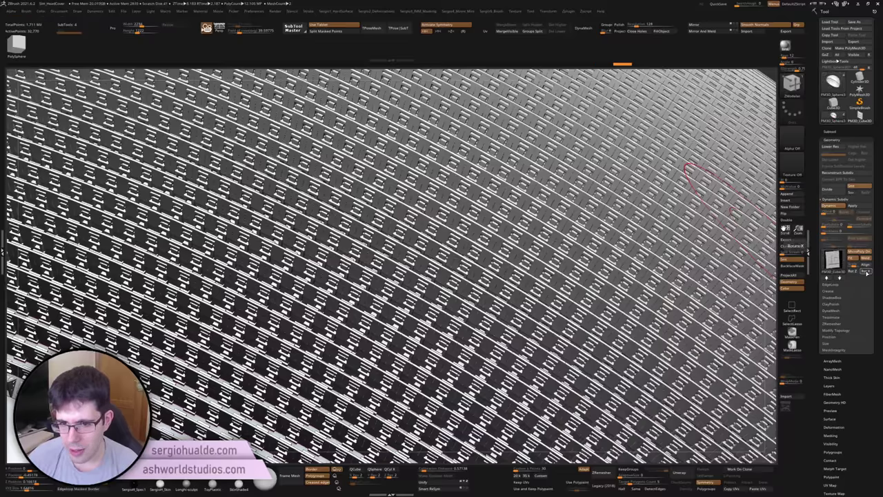
click(866, 273)
click(867, 274)
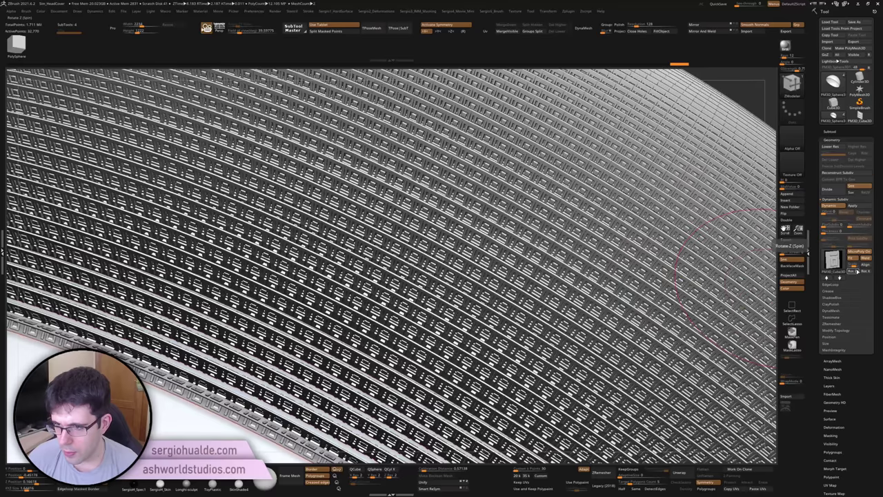
Inspect the dome's ribbed rim, then select the PM3D_Cube3D tile tool
drag(794, 241, 744, 238)
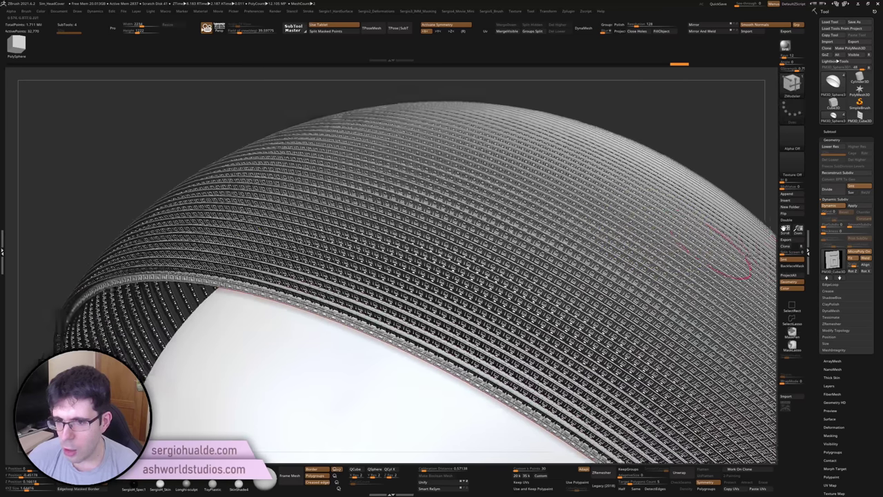
mouse_move(666, 229)
mouse_down()
mouse_move(402, 208)
mouse_move(436, 153)
mouse_up()
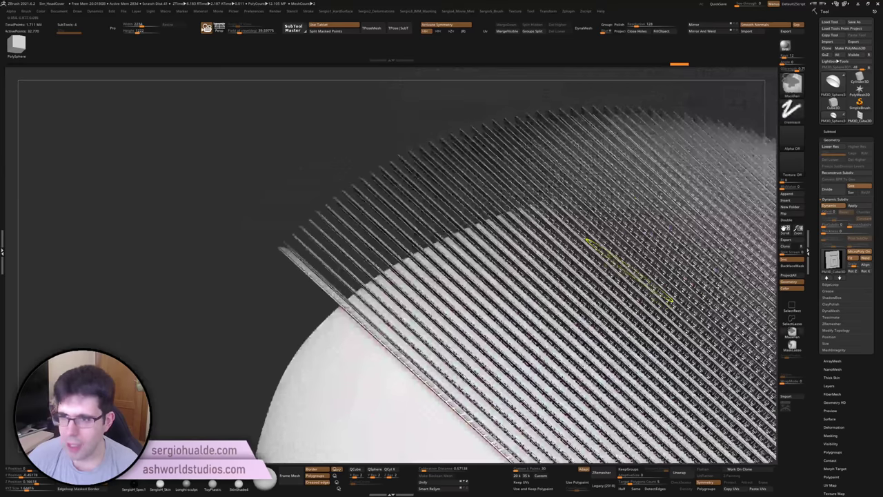
drag(389, 235, 359, 207)
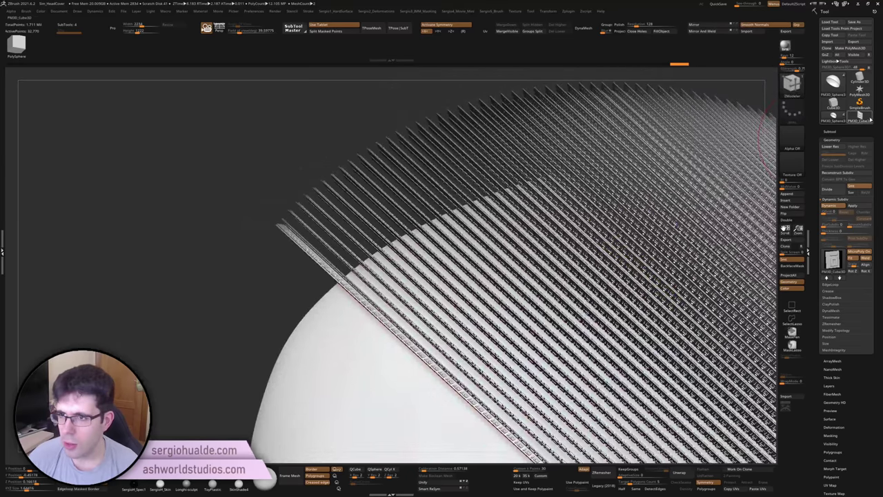
click(859, 117)
scroll(584, 306, down, 5)
Frame the tile mesh and place the Transpose gizmo at its centre
key(f)
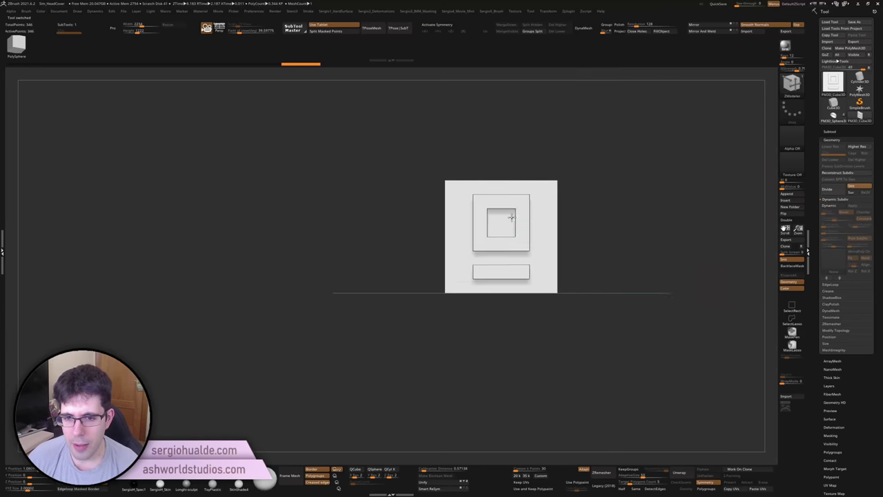
mouse_move(536, 272)
right_down()
mouse_move(546, 253)
mouse_move(576, 321)
mouse_move(588, 274)
mouse_move(642, 286)
mouse_move(481, 276)
right_up()
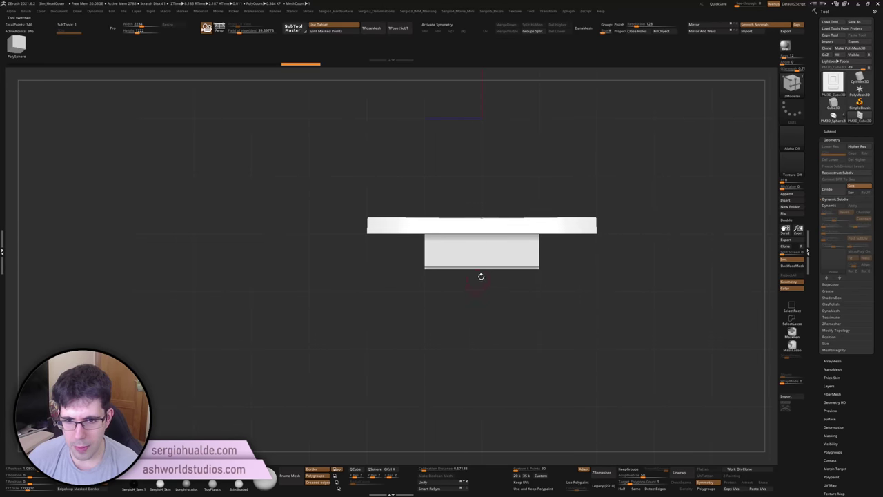
key(w)
alt+right_drag(486, 92, 484, 179)
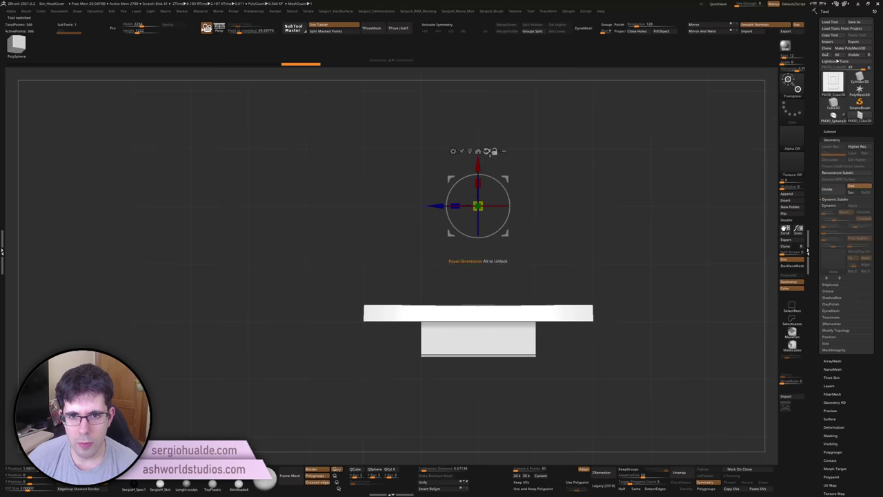
click(480, 153)
Rotate the tile 90 degrees, check it from the other side, and return to the head
alt+right_drag(498, 320, 492, 260)
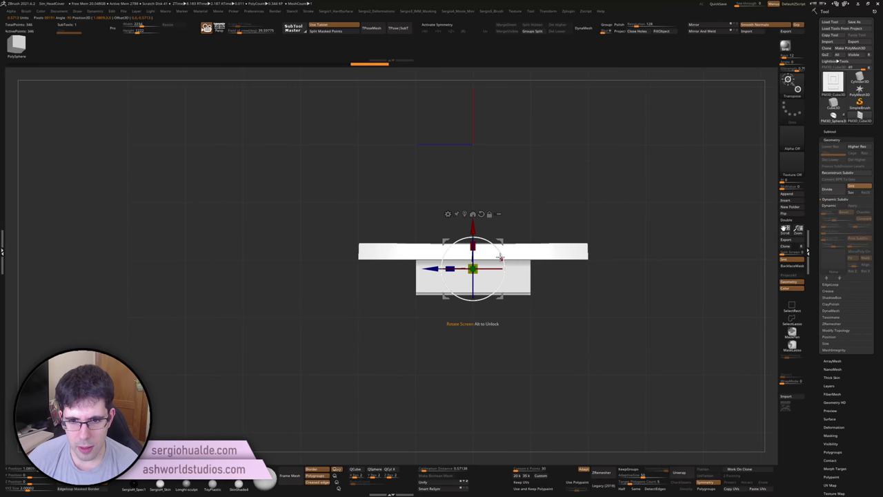
drag(501, 257, 453, 222)
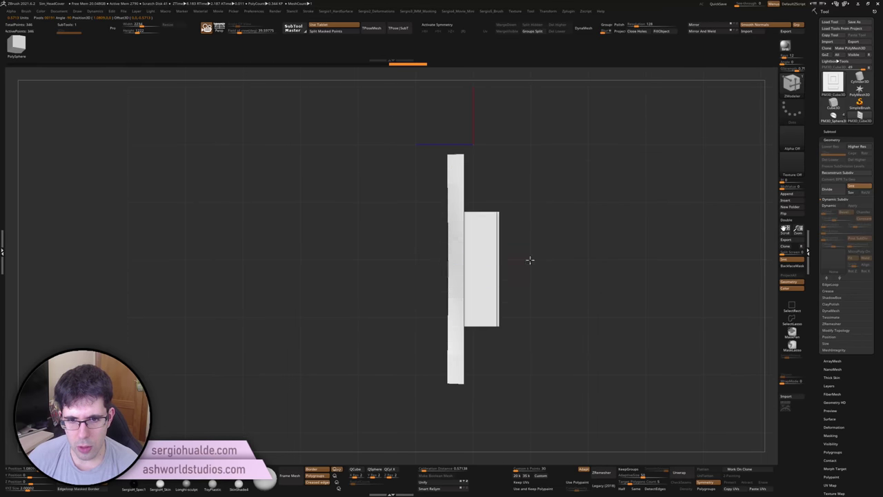
mouse_move(530, 260)
right_down()
mouse_move(554, 250)
mouse_move(542, 267)
right_up()
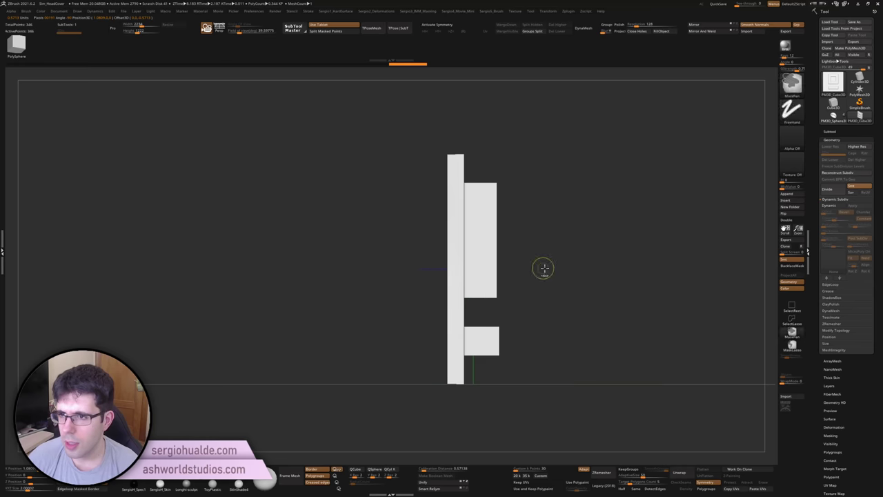
click(824, 129)
Reapply the rotated PM3D_Cube3D tile to the cap, inspect it, then turn MicroPoly off
key(f)
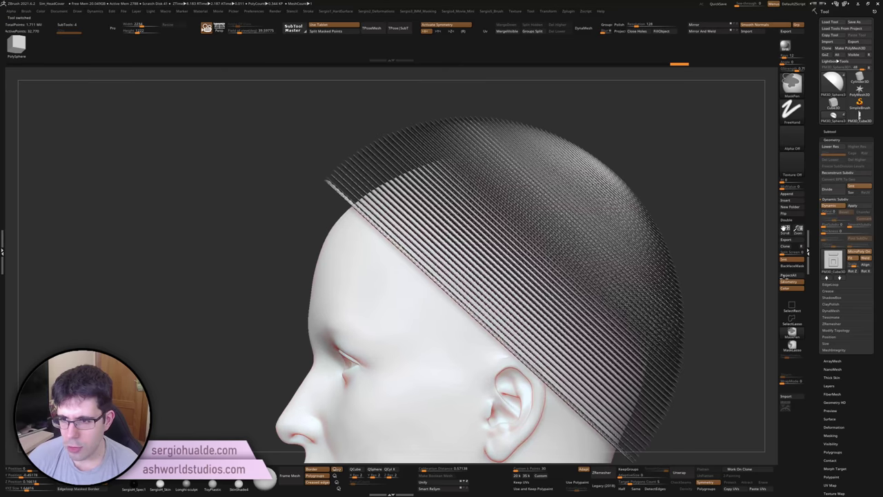
click(833, 263)
click(736, 270)
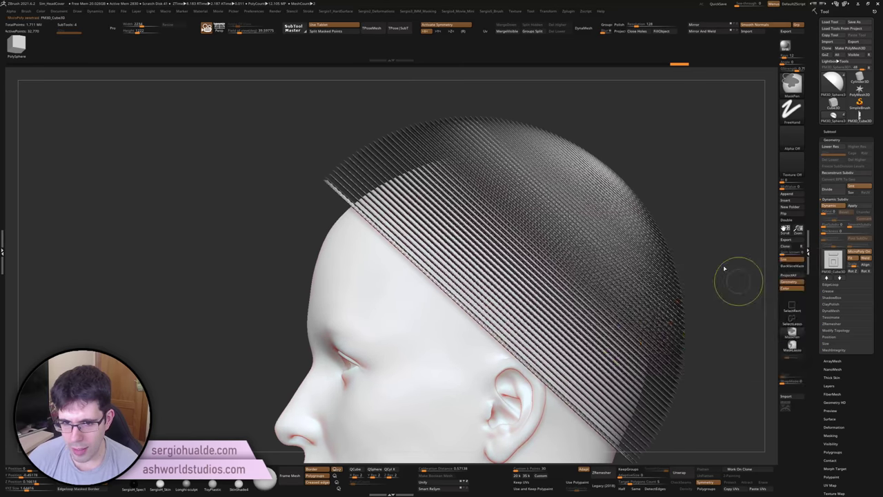
mouse_move(527, 256)
alt+right_down()
mouse_move(526, 311)
mouse_move(519, 203)
mouse_move(515, 250)
mouse_move(511, 201)
mouse_move(514, 276)
alt+right_up()
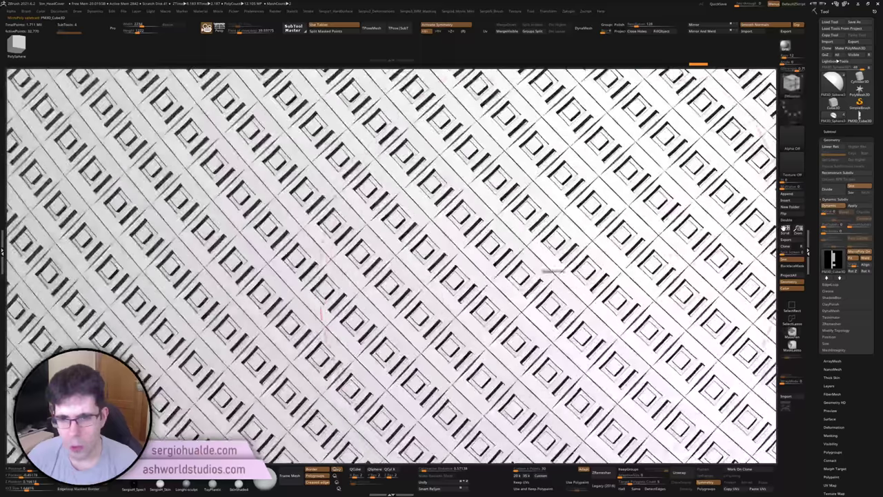
mouse_move(579, 292)
alt+right_down()
mouse_move(561, 224)
mouse_move(546, 256)
mouse_move(536, 230)
mouse_move(503, 296)
mouse_move(585, 213)
alt+right_up()
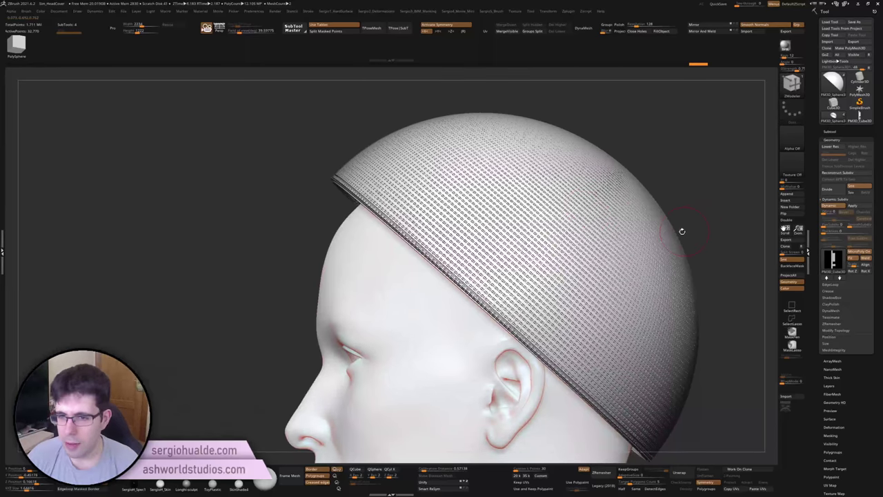
mouse_move(680, 231)
alt+right_down()
mouse_move(683, 270)
mouse_move(676, 228)
alt+right_up()
click(851, 252)
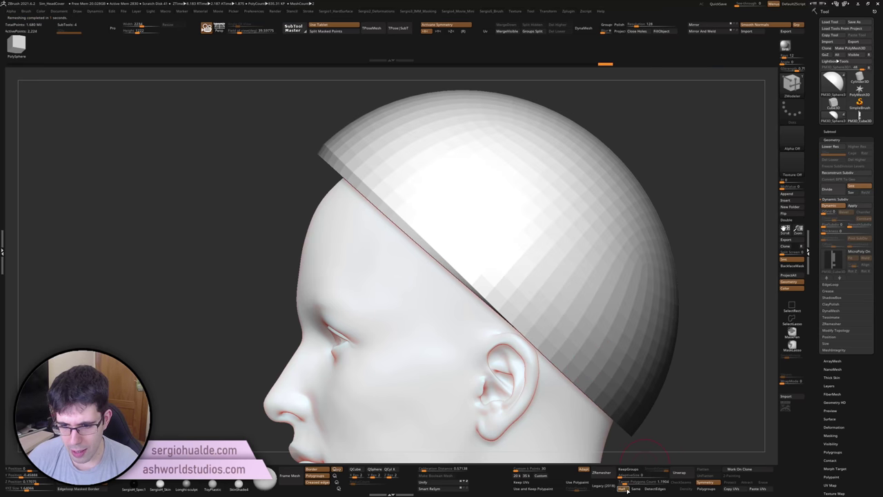
Remesh the cap into a coarser mesh and show its polygon wireframe
click(603, 473)
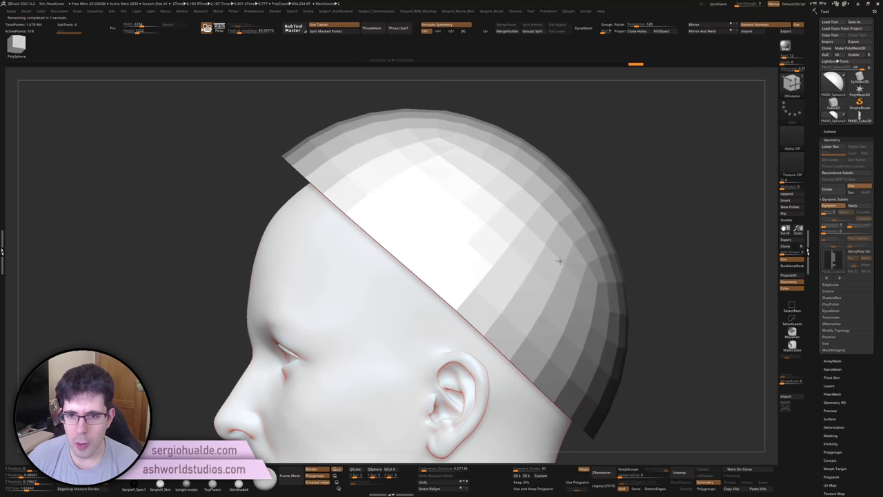
ctrl+right_drag(562, 256, 517, 197)
key(shift+f)
mouse_move(503, 276)
right_down()
mouse_move(508, 256)
mouse_move(497, 262)
mouse_move(488, 237)
mouse_move(516, 271)
right_up()
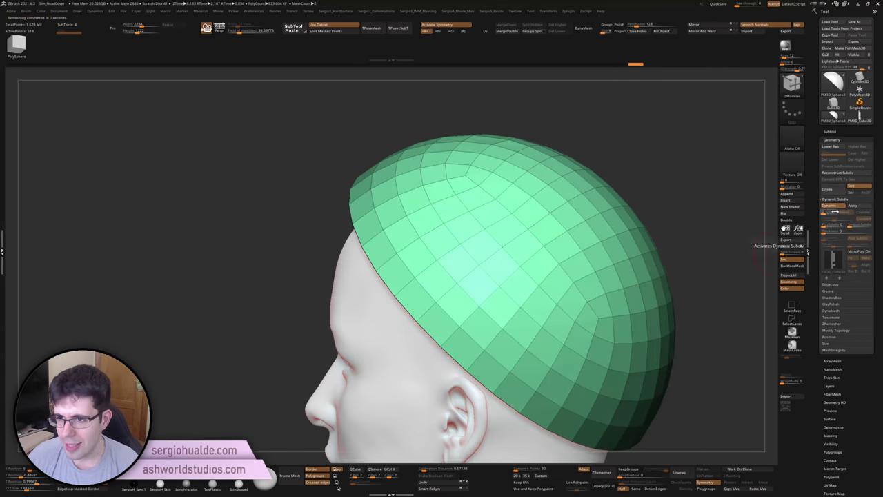
Turn on MicroPoly and regenerate the framed-square tiles into a regular grid across the cap
click(859, 251)
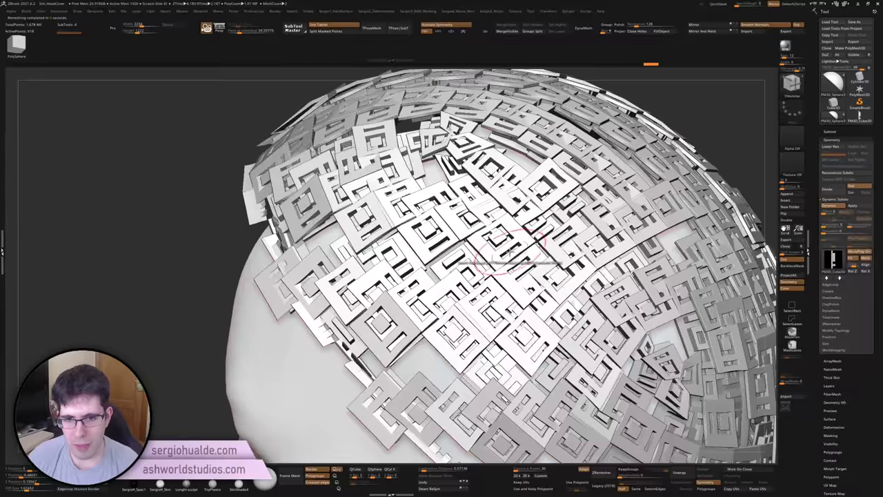
mouse_move(454, 331)
right_down()
mouse_move(428, 230)
mouse_move(526, 254)
mouse_move(560, 235)
right_up()
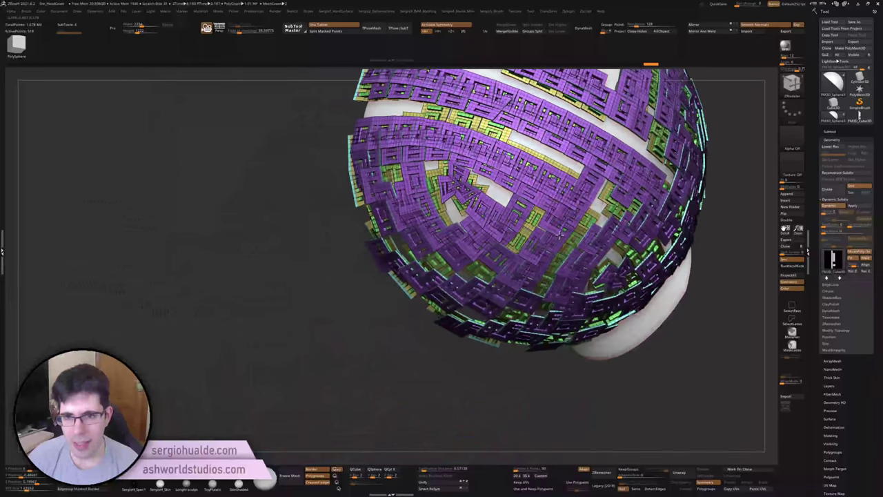
right_drag(560, 188, 571, 188)
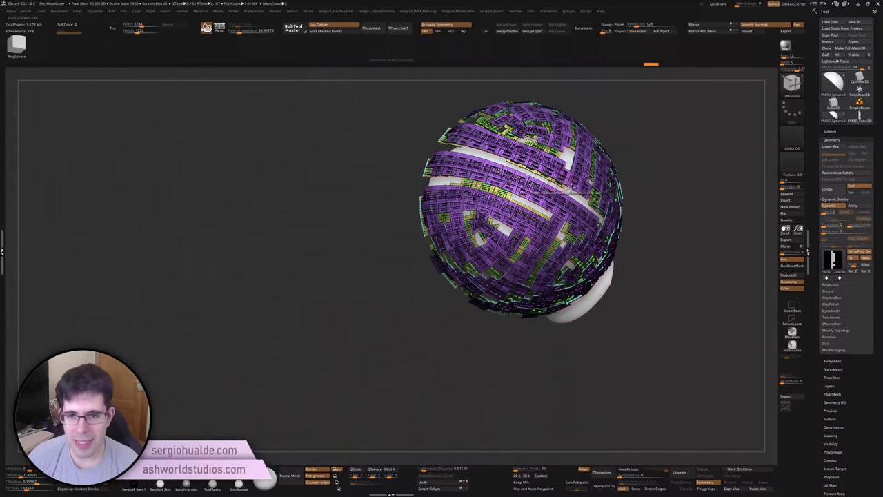
mouse_move(519, 251)
right_down()
mouse_move(545, 262)
mouse_move(552, 234)
right_up()
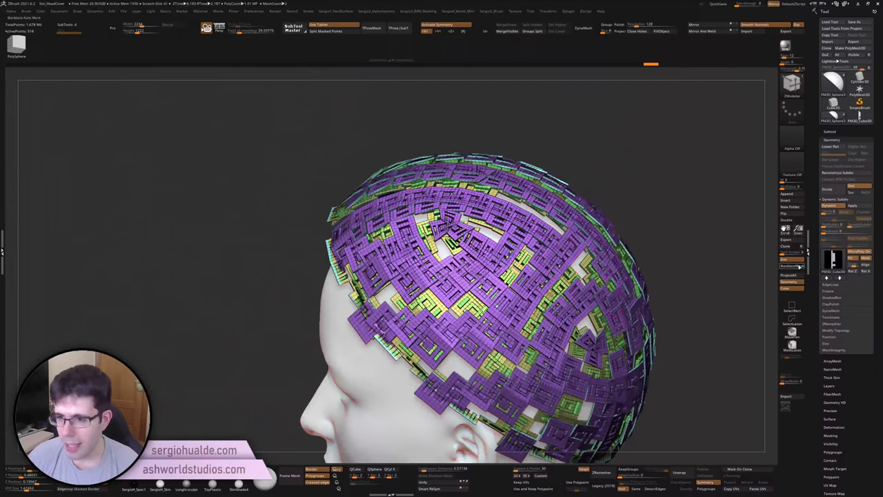
right_drag(567, 305, 561, 288)
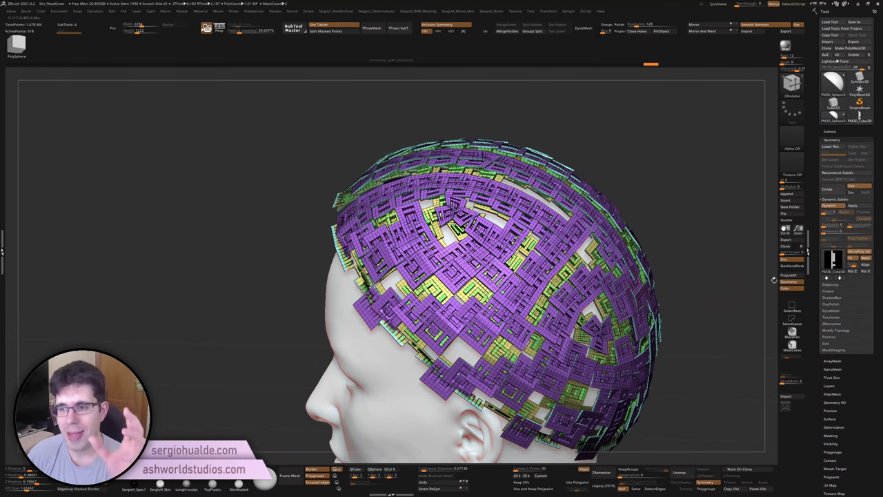
click(865, 266)
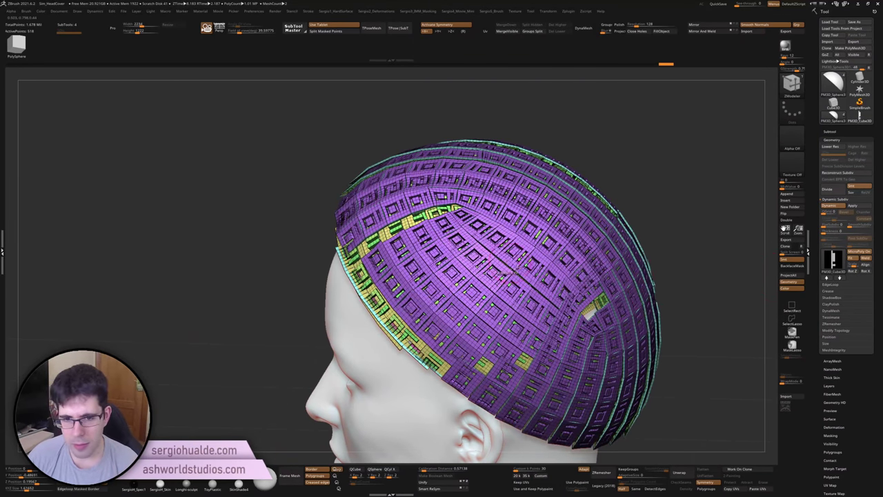
right_drag(505, 272, 499, 259)
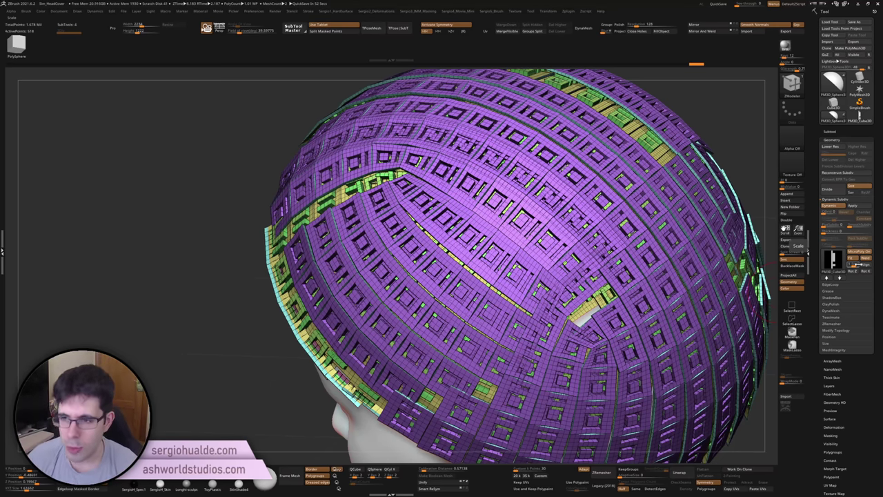
Toggle Stretch-To-Fit Mode to compare, leaving the MicroPoly tiles lying flat on the cap
click(855, 260)
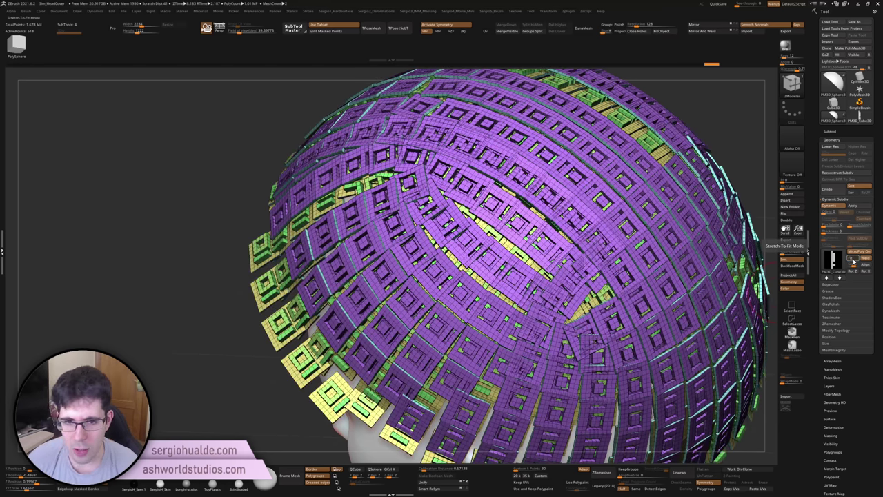
click(855, 260)
click(855, 260)
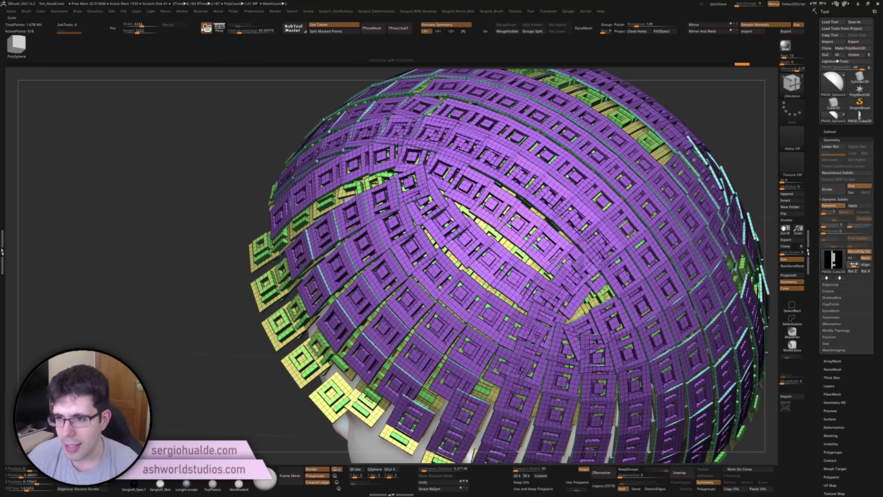
click(854, 260)
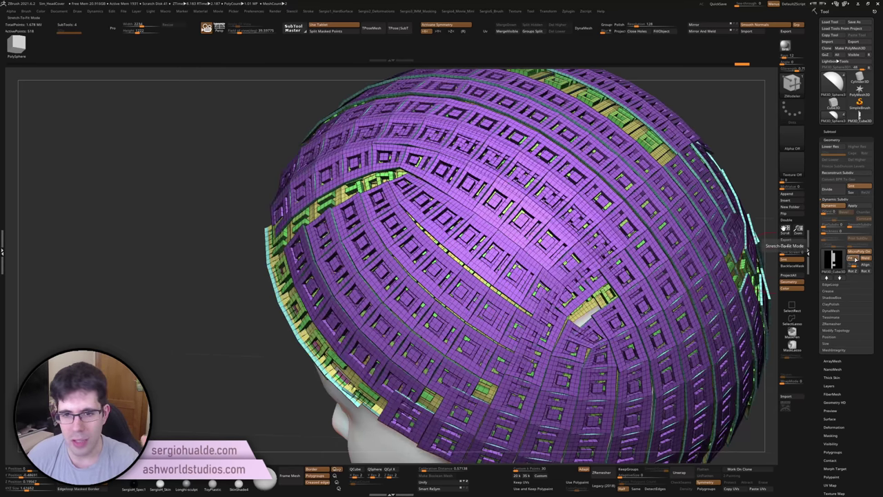
mouse_move(854, 260)
right_down()
mouse_move(541, 271)
mouse_move(568, 257)
right_up()
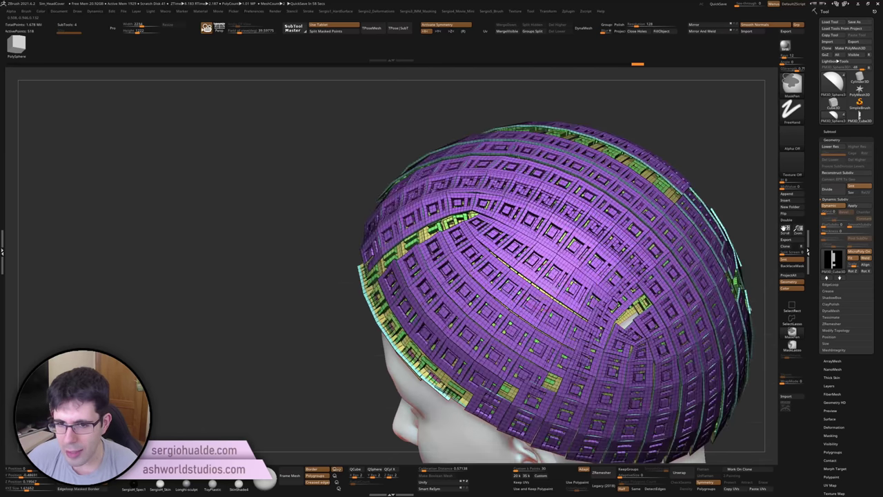
mouse_move(692, 264)
right_down()
mouse_move(499, 248)
mouse_move(765, 258)
right_up()
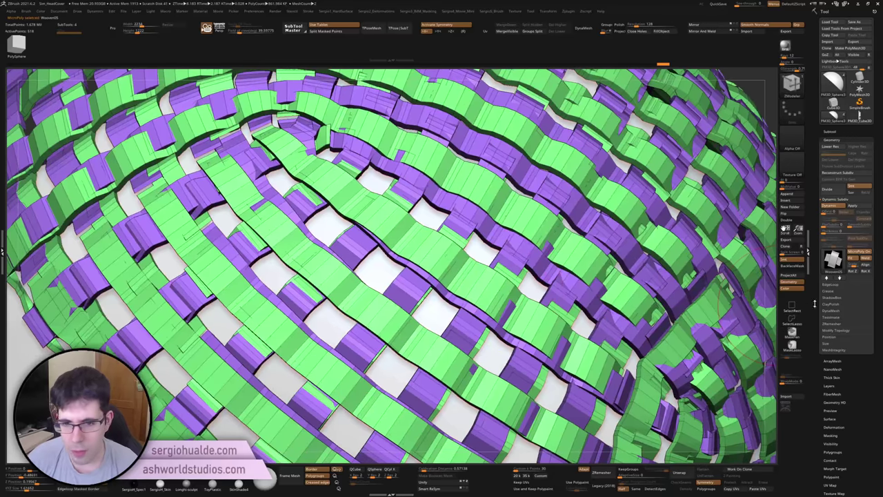
Step through the MicroPoly presets to the twisted strip weave design
click(829, 279)
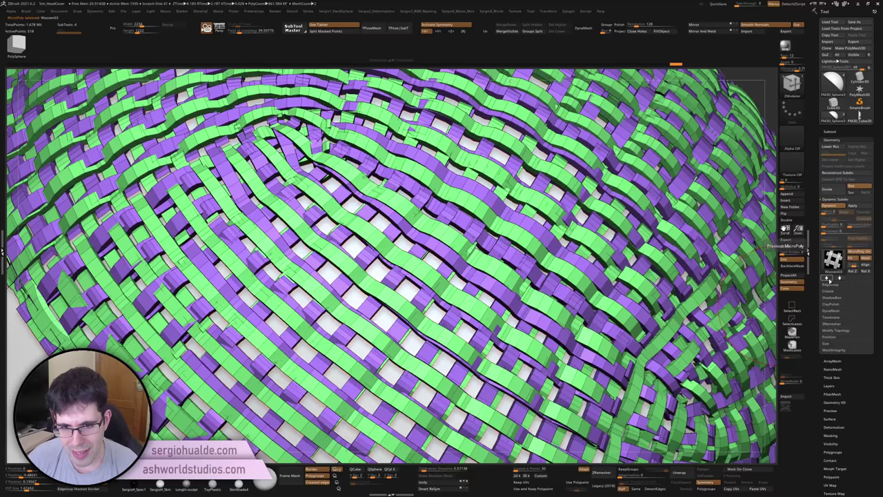
click(828, 279)
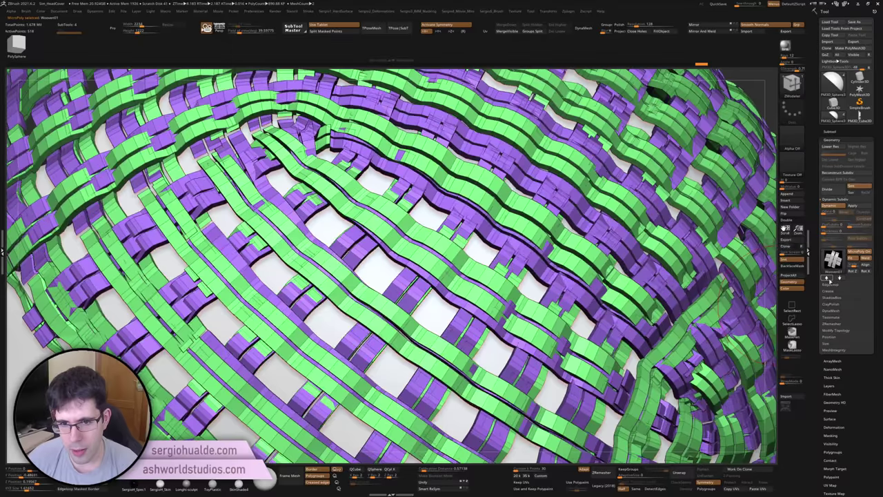
click(829, 279)
click(829, 278)
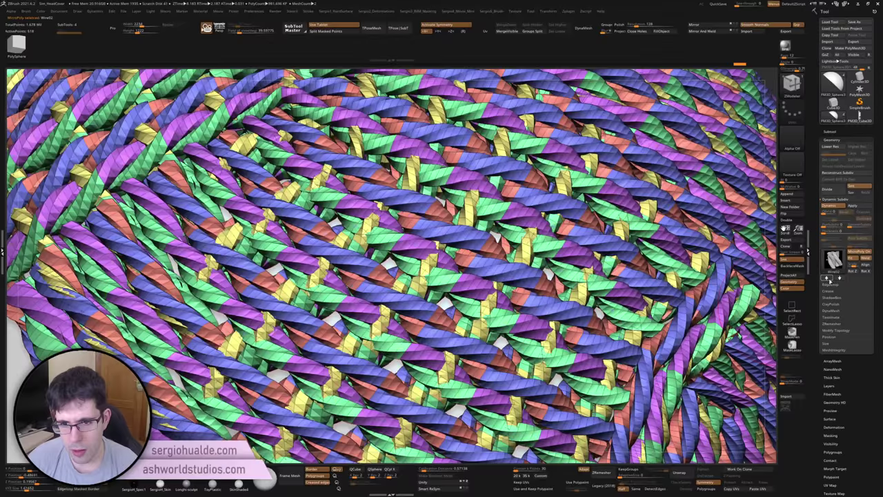
click(829, 279)
drag(792, 109, 793, 76)
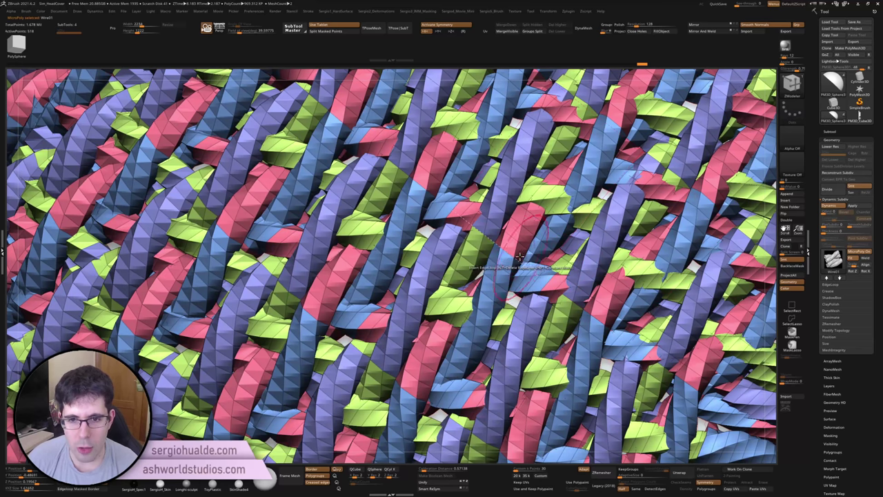
key(shift)
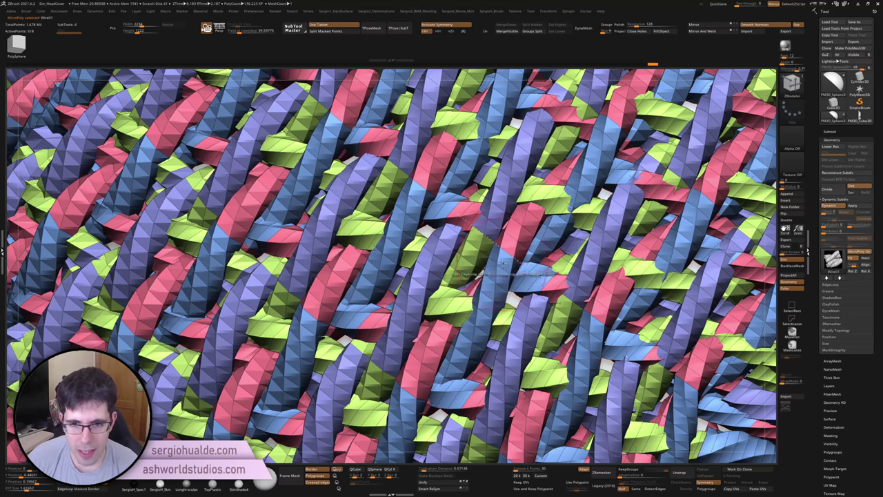
Switch to the detailed twisted-rope strands and hide polygroup colours so the weave shows plain white
mouse_move(469, 260)
ctrl+right_down()
mouse_move(530, 265)
mouse_move(514, 257)
ctrl+right_up()
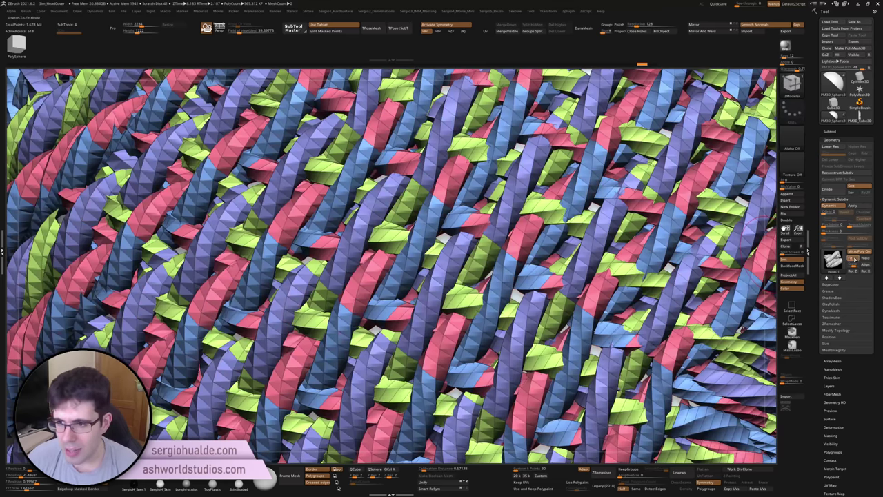
right_drag(771, 243, 552, 311)
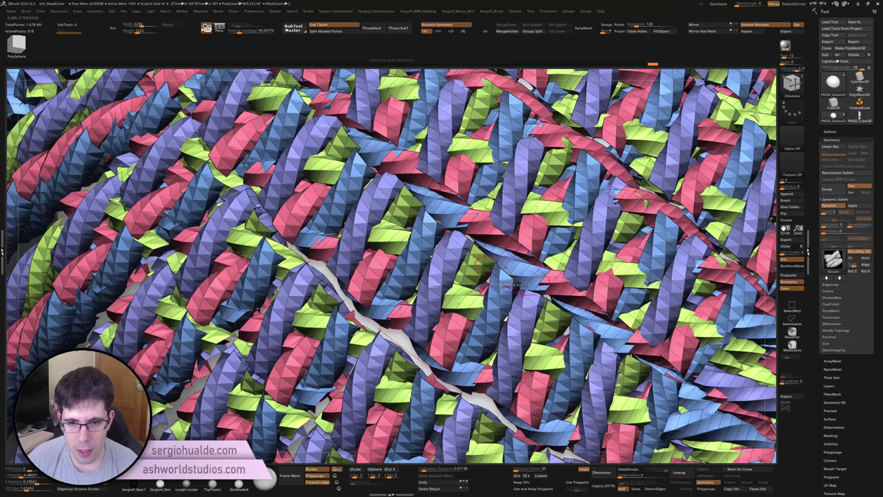
key(f)
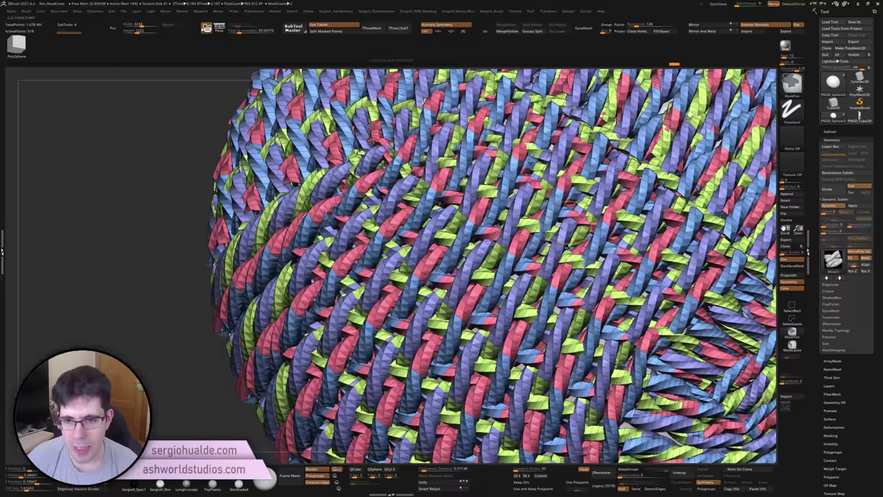
ctrl+right_drag(586, 243, 565, 366)
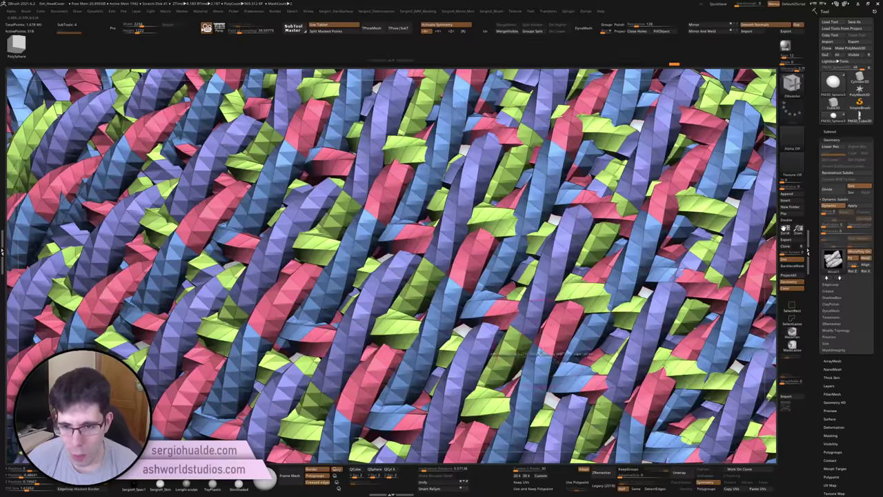
key(f)
click(825, 280)
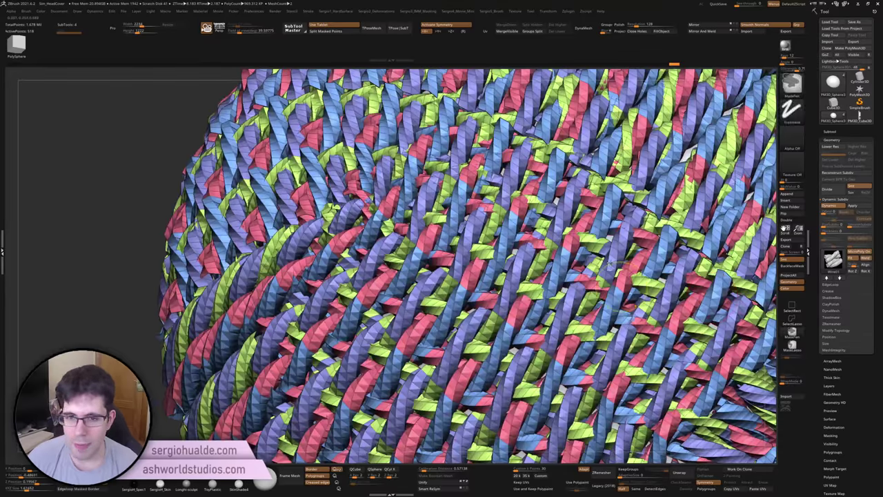
key(f)
mouse_move(483, 276)
right_down()
mouse_move(525, 208)
mouse_move(483, 290)
right_up()
key(shift+f)
mouse_move(550, 299)
right_down()
mouse_move(524, 332)
mouse_move(487, 304)
mouse_move(442, 311)
mouse_move(448, 193)
right_up()
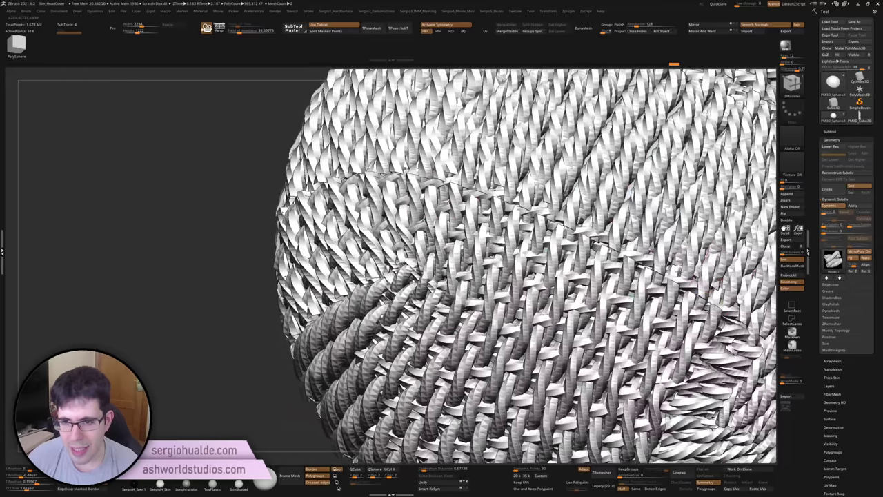
mouse_move(725, 296)
right_down()
mouse_move(645, 290)
mouse_move(624, 252)
right_up()
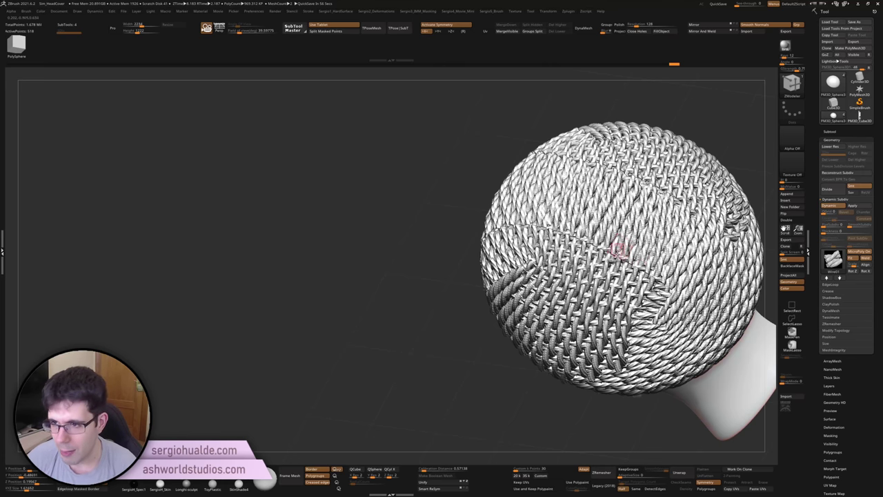
mouse_move(604, 256)
right_down()
mouse_move(578, 292)
mouse_move(604, 269)
mouse_move(552, 241)
mouse_move(766, 257)
right_up()
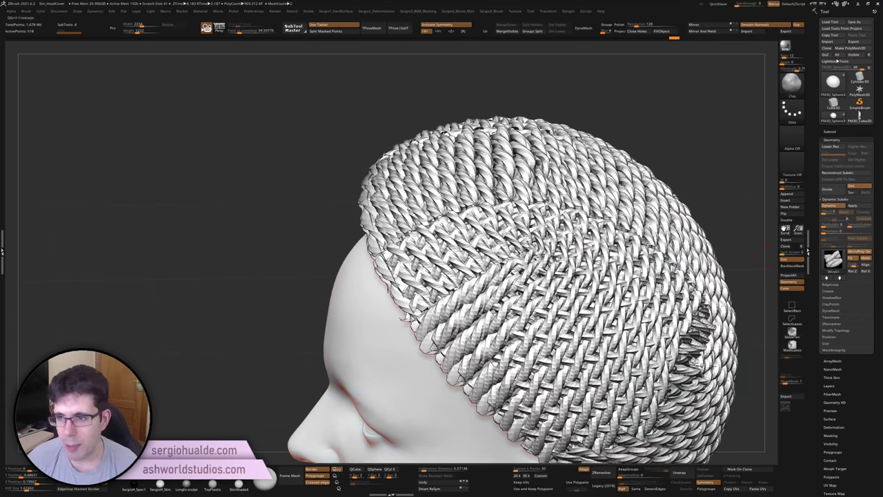
key(shift+d)
right_drag(558, 312, 489, 205)
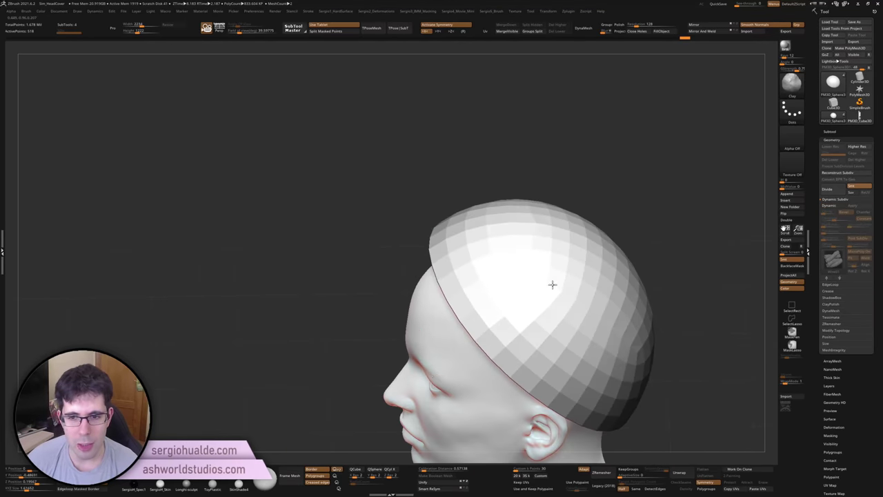
key(shift+f)
mouse_move(552, 284)
right_down()
mouse_move(614, 311)
mouse_move(502, 295)
right_up()
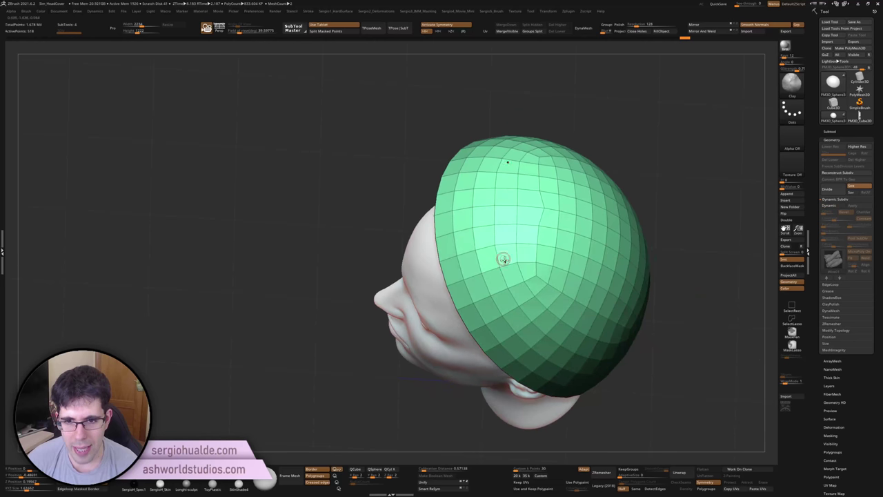
mouse_move(504, 259)
right_down()
mouse_move(574, 278)
mouse_move(578, 292)
mouse_move(552, 223)
mouse_move(542, 156)
mouse_move(535, 158)
mouse_move(580, 172)
mouse_move(608, 162)
right_up()
key(shift+f)
key(shift+d)
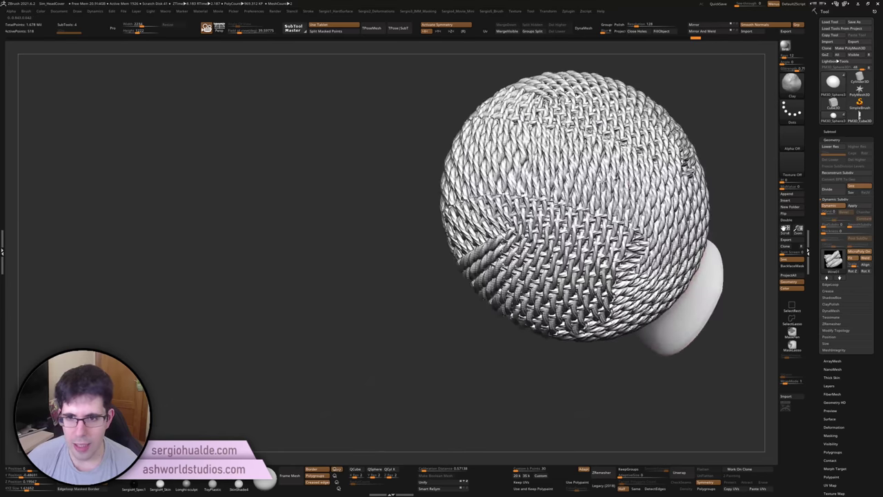
mouse_move(565, 195)
right_down()
mouse_move(542, 198)
mouse_move(557, 171)
right_up()
key(b)
key(c)
key(l)
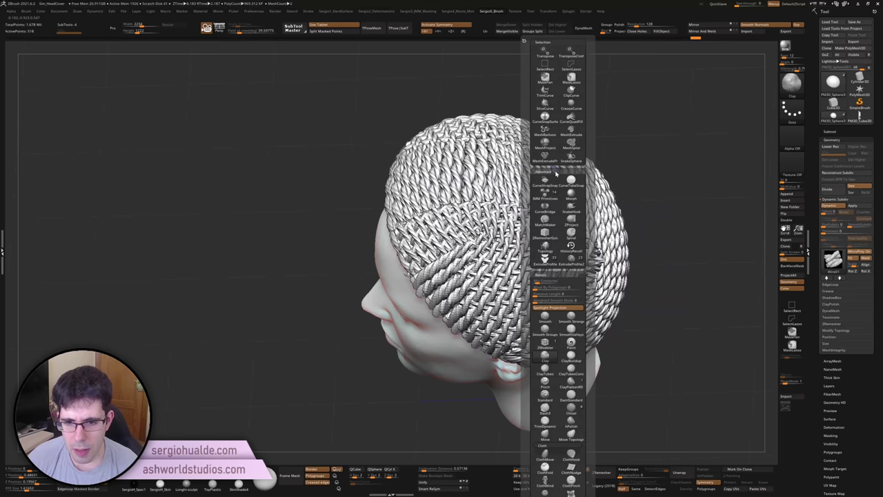
key(d)
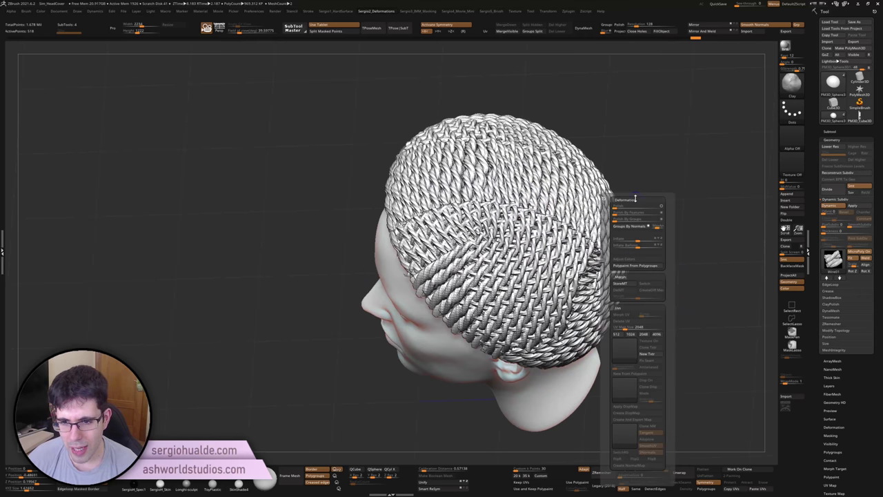
key(m)
key(i)
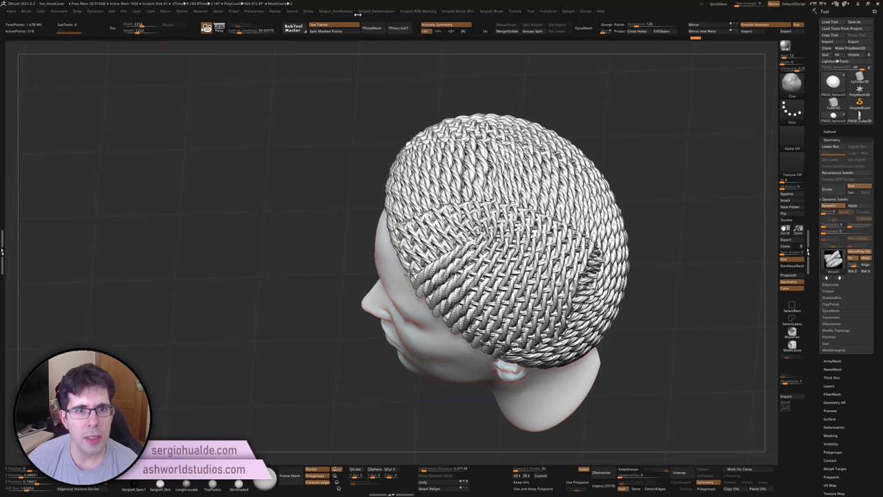
click(114, 12)
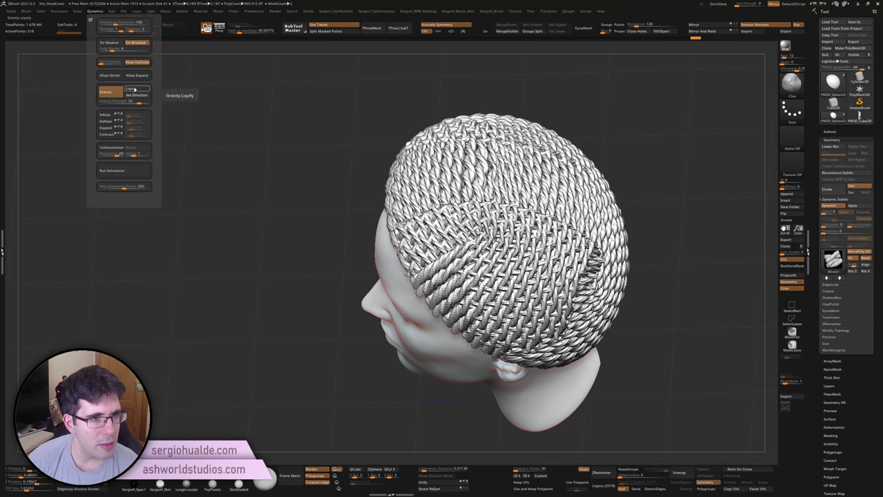
Enable Collision Volume against the head and run the cloth simulation on the woven cap
click(114, 149)
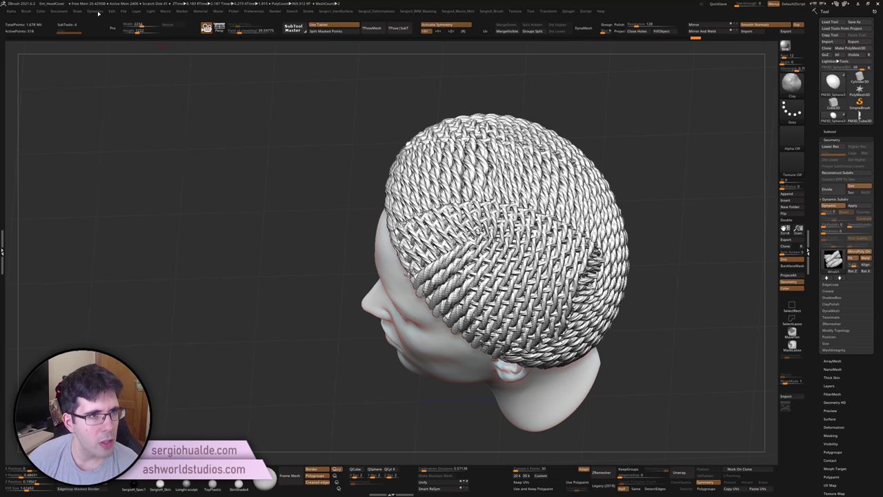
click(96, 11)
click(113, 172)
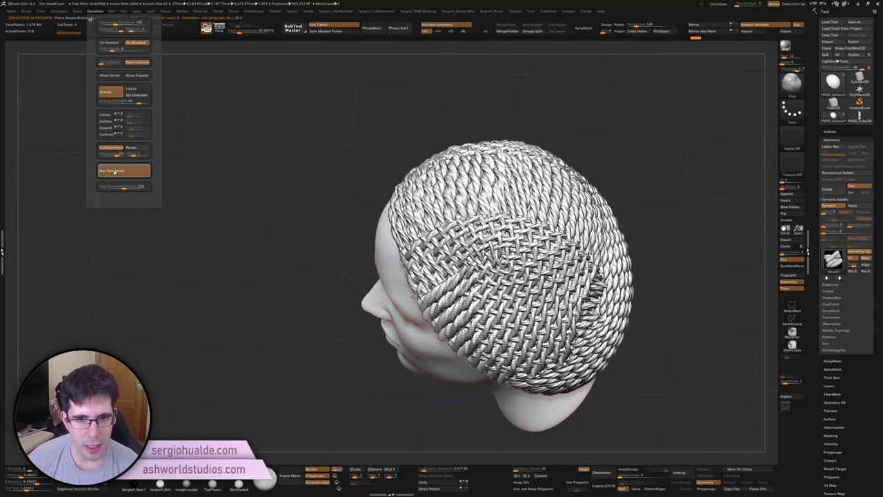
mouse_move(290, 207)
mouse_down()
mouse_move(528, 233)
mouse_move(542, 188)
mouse_up()
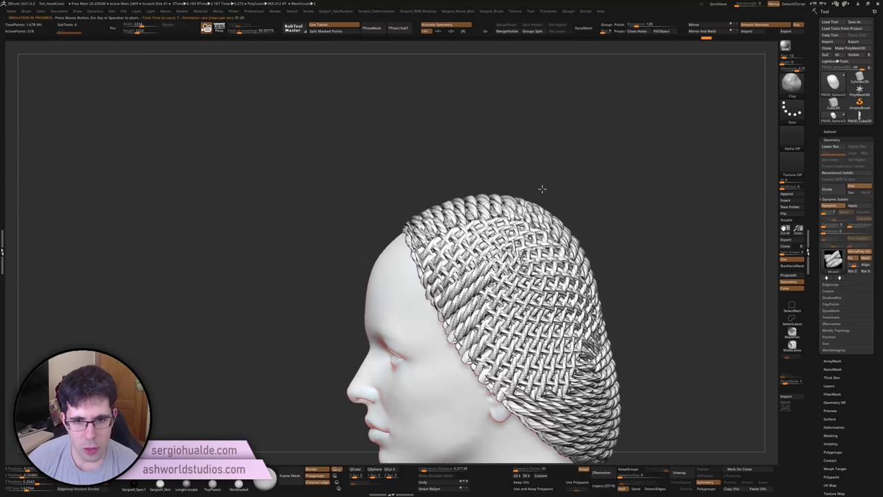
mouse_move(430, 201)
mouse_down()
mouse_move(439, 207)
mouse_move(473, 187)
mouse_move(410, 195)
mouse_move(449, 212)
mouse_move(615, 198)
mouse_move(390, 178)
mouse_move(398, 162)
mouse_up()
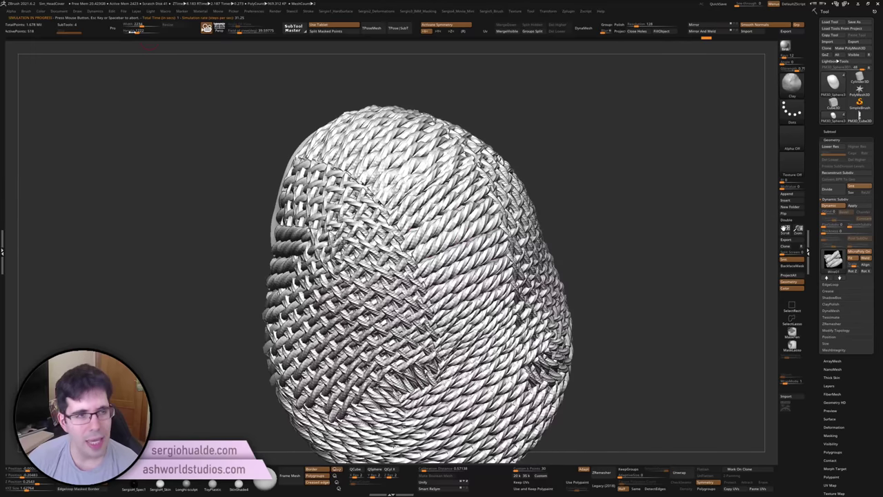
Run the simulation again so the cap drapes further, then turn Dynamic Subdiv off
click(102, 13)
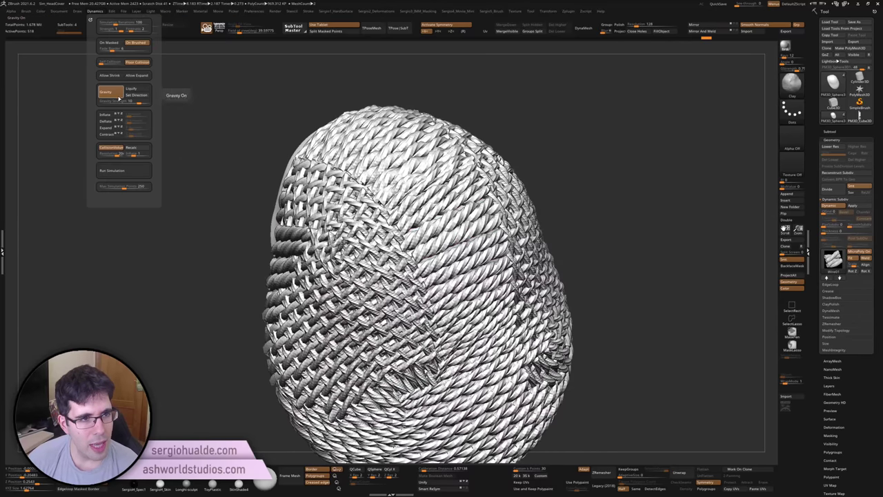
click(123, 171)
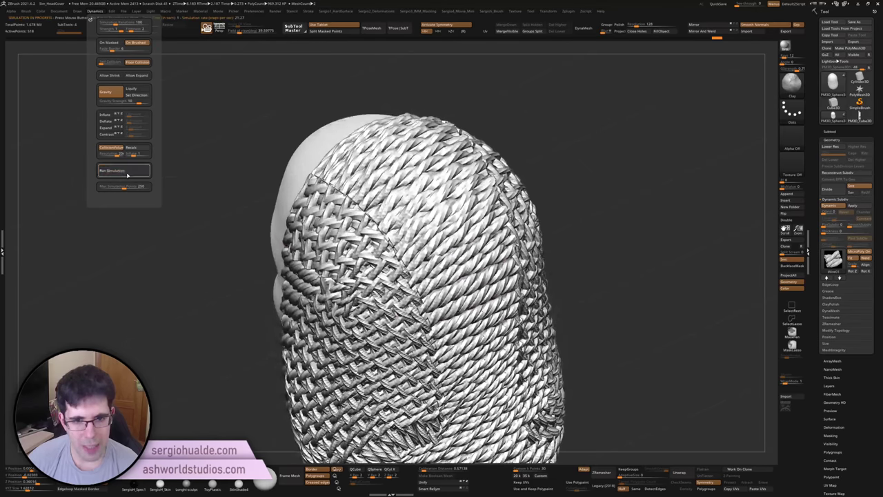
key(shift+d)
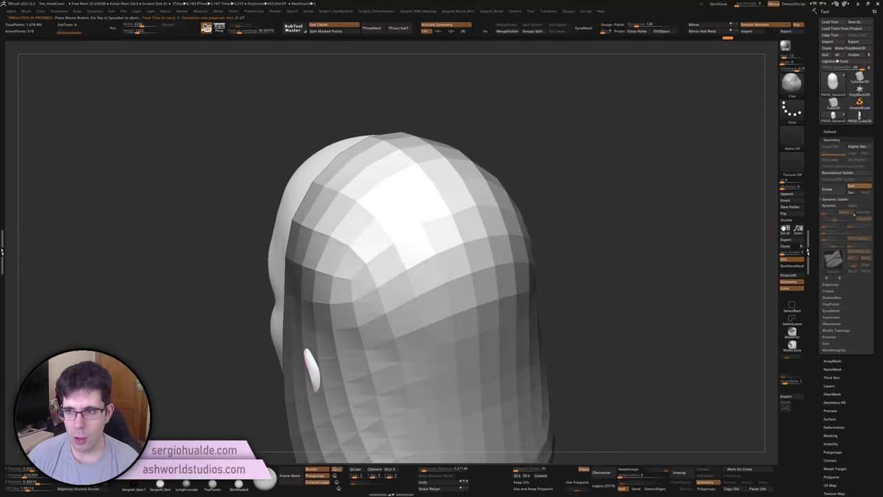
Turn Dynamic Subdiv back on and rerun the simulation to drape the cap further
click(838, 206)
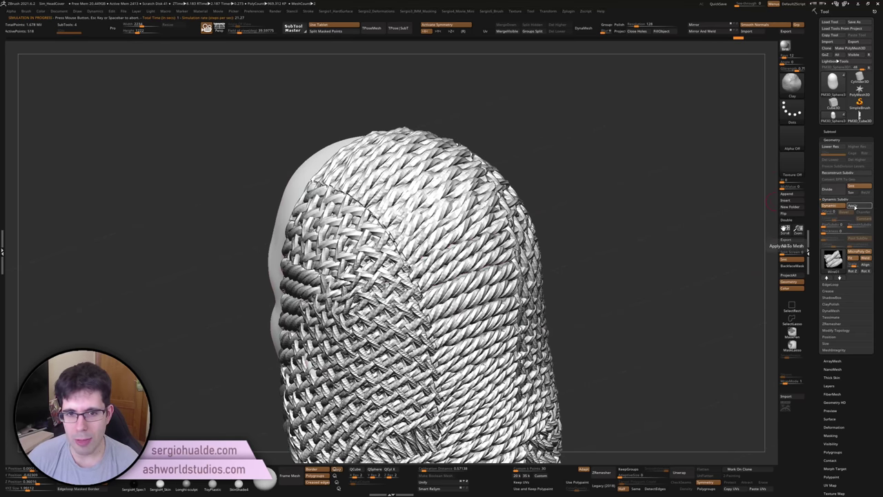
mouse_move(368, 218)
right_down()
mouse_move(394, 203)
mouse_move(387, 193)
right_up()
click(60, 11)
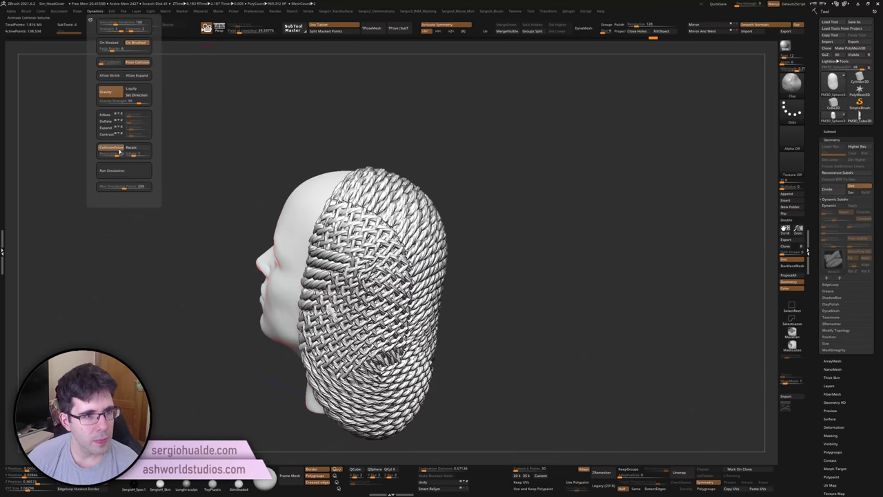
click(121, 172)
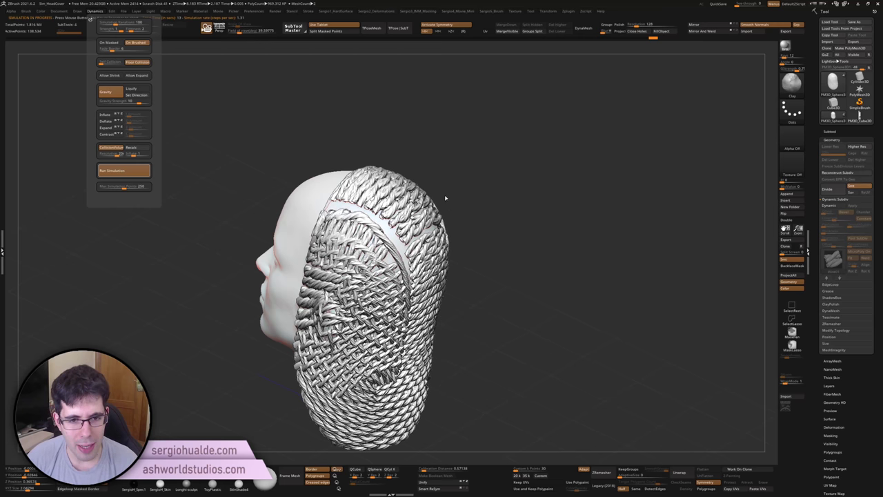
Inspect the draped cap from the back, toggle Dynamic Subdiv, and show the Subtool list
mouse_move(445, 198)
mouse_down()
mouse_move(483, 207)
mouse_move(408, 262)
mouse_up()
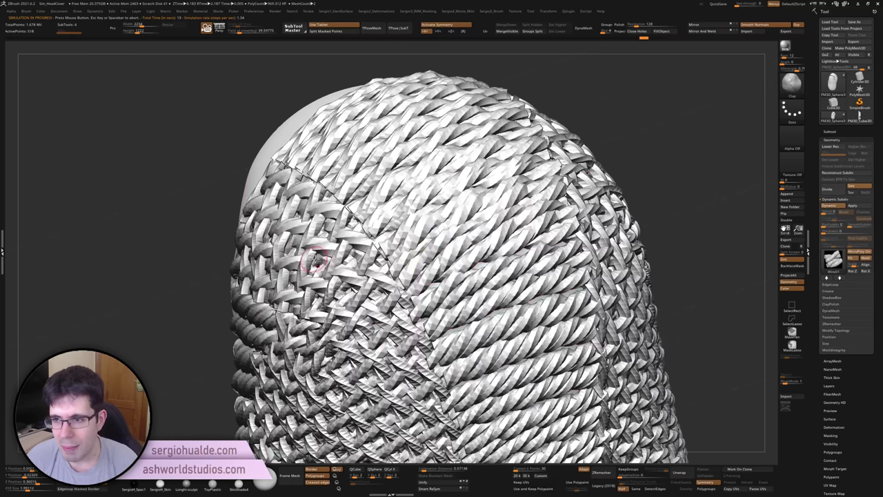
drag(321, 257, 324, 259)
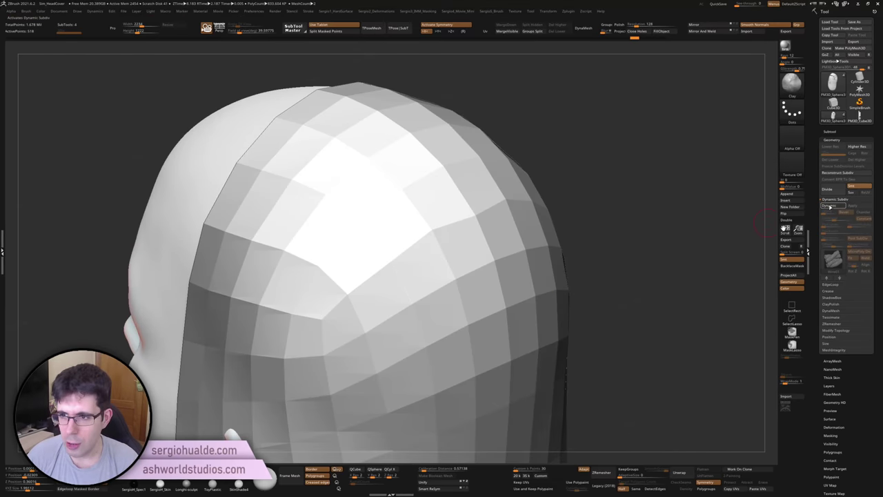
click(830, 205)
click(829, 205)
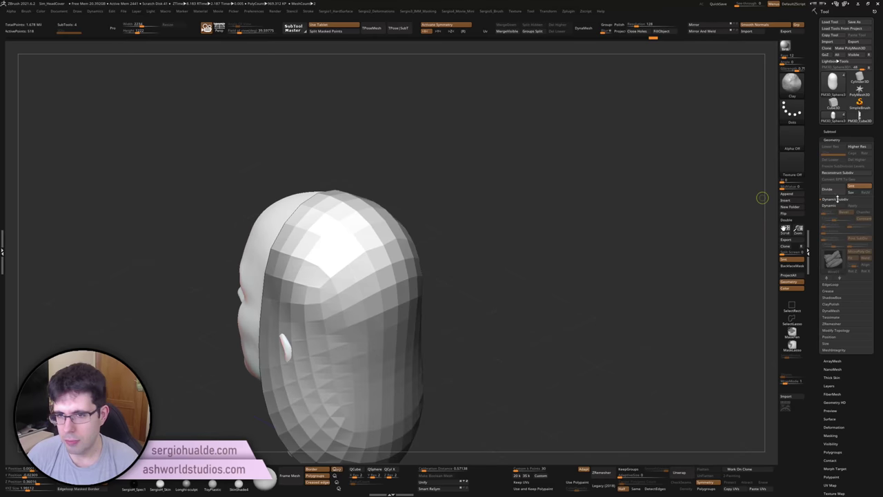
click(840, 133)
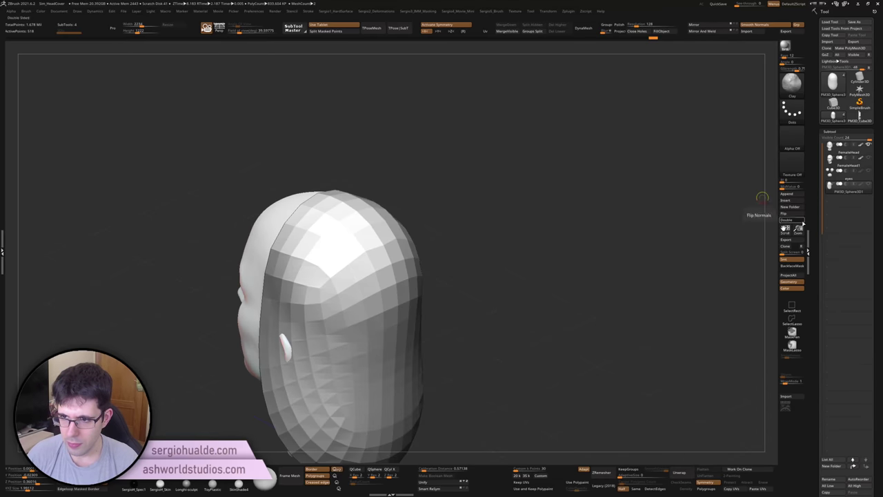
Append a Plane3D subtool and move it above the head with Transpose Move (W)
click(800, 196)
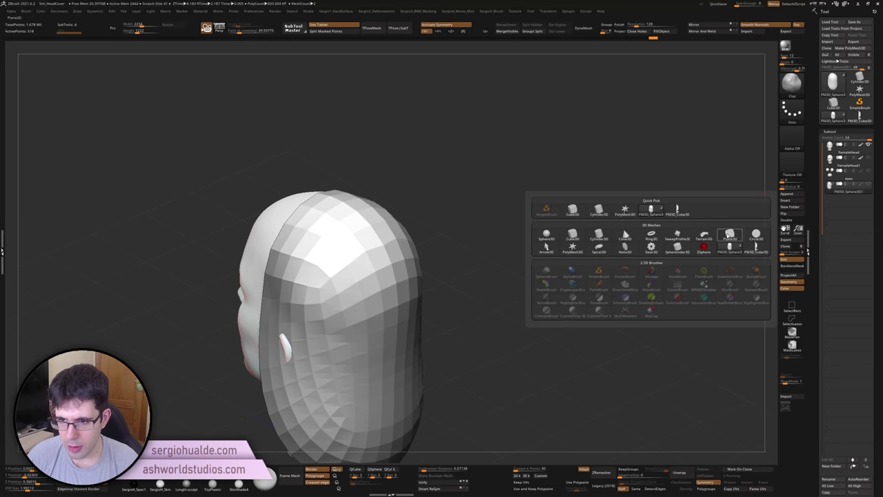
click(730, 235)
drag(365, 256, 380, 237)
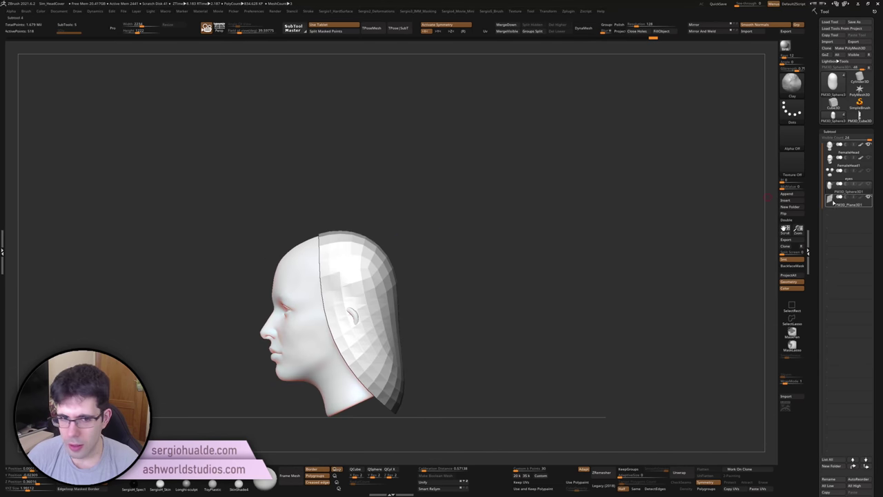
mouse_move(483, 223)
mouse_down()
mouse_move(458, 284)
mouse_move(485, 276)
mouse_move(470, 272)
mouse_move(456, 251)
mouse_up()
key(w)
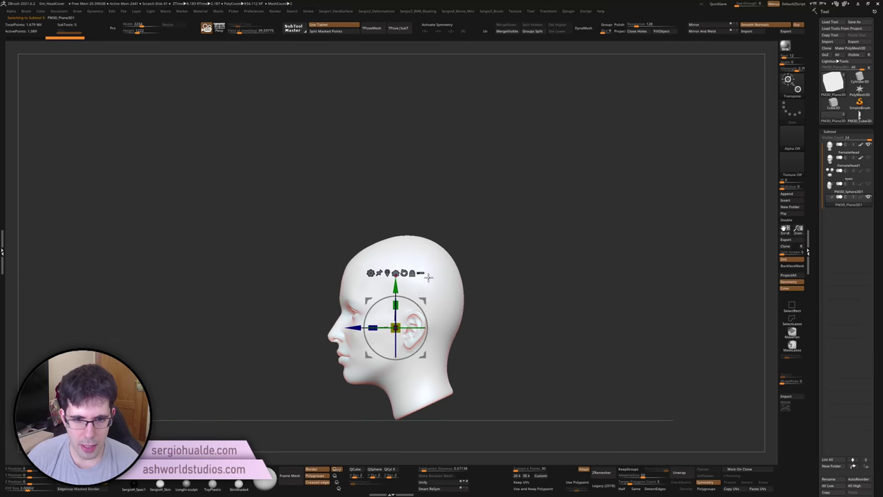
mouse_move(429, 276)
alt+mouse_down()
mouse_move(427, 325)
mouse_move(410, 198)
alt+mouse_up()
mouse_move(461, 223)
mouse_down()
mouse_move(473, 233)
mouse_move(438, 256)
mouse_move(448, 280)
mouse_move(408, 180)
mouse_up()
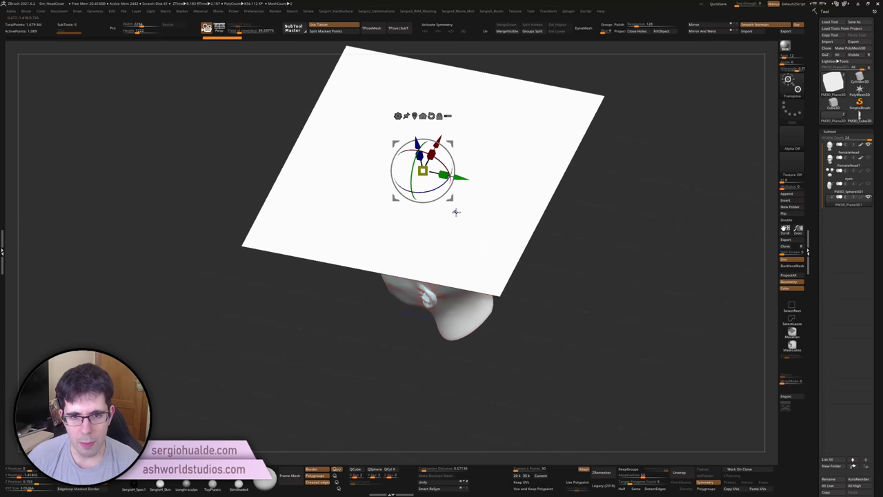
Enable Dynamic Subdiv on the plane and apply the Chain Link MicroPoly tile
click(830, 140)
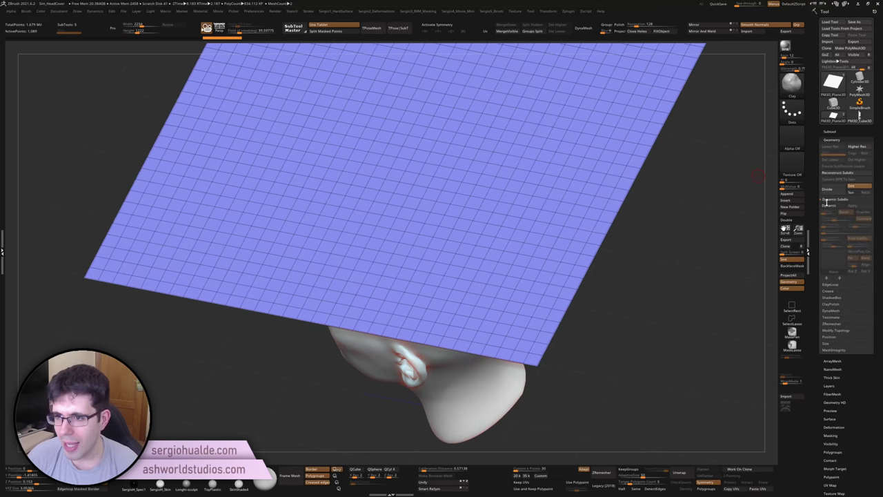
click(828, 205)
click(859, 251)
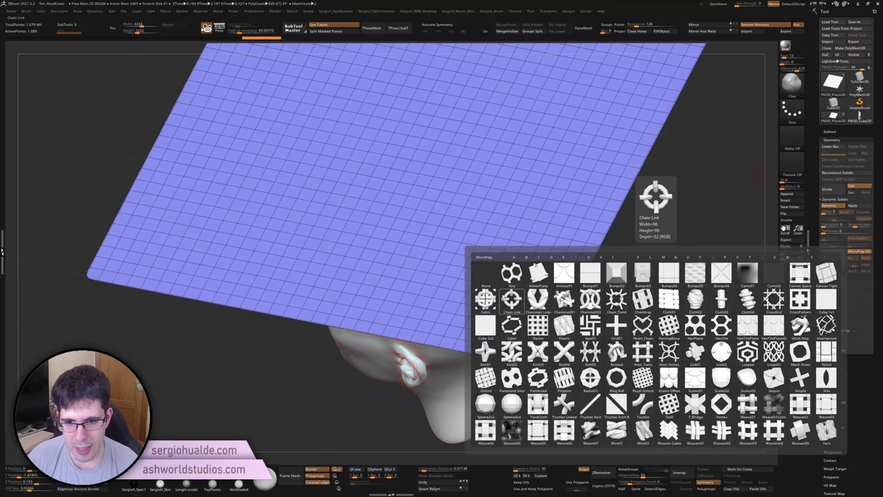
click(511, 299)
mouse_move(518, 283)
right_down()
mouse_move(447, 250)
mouse_move(483, 227)
right_up()
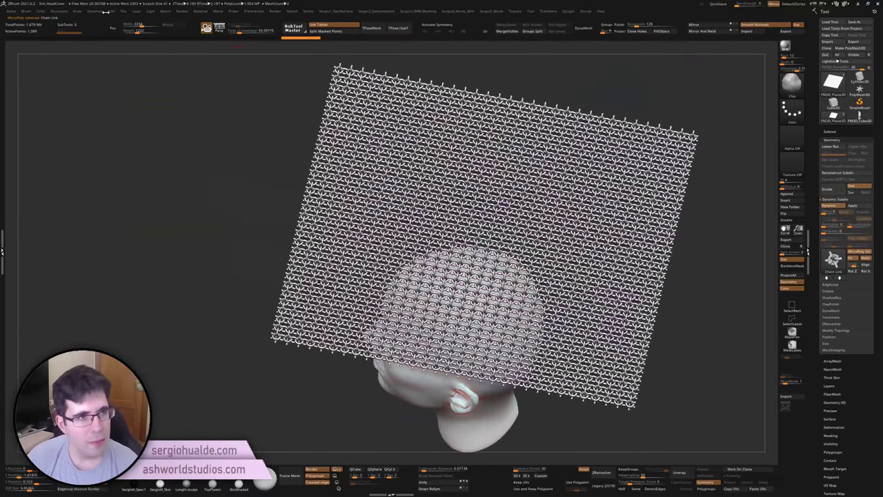
Run the Dynamics simulation to drop the chain-mail plane onto the head
click(68, 11)
click(95, 11)
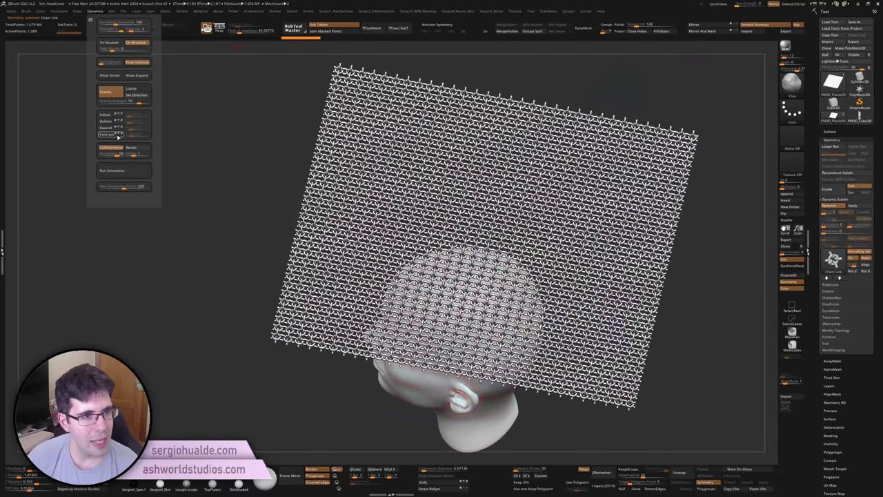
click(125, 170)
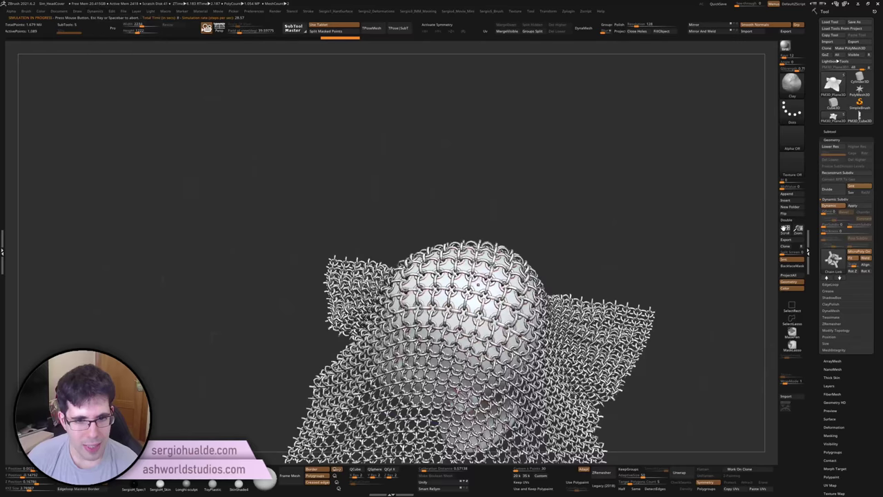
Inspect the draped chain mail, toggling Dynamic Subdiv off and on, then bring up the MicroPoly picker
drag(690, 173, 621, 180)
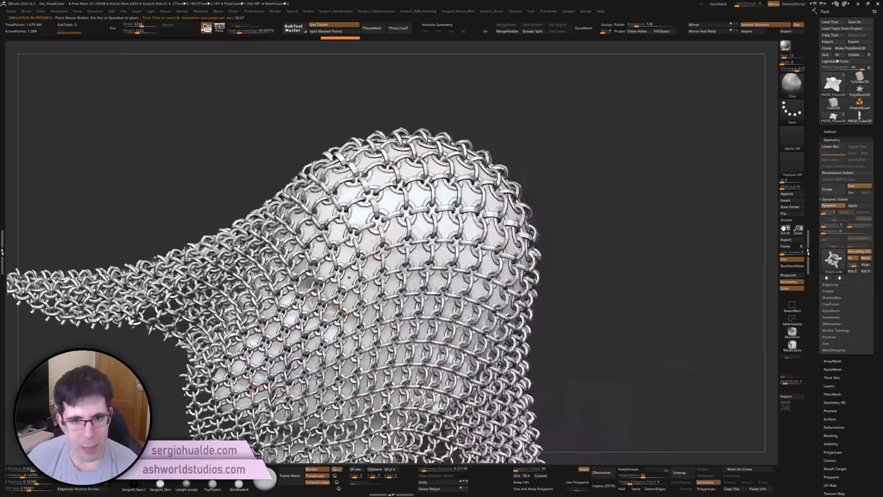
click(831, 206)
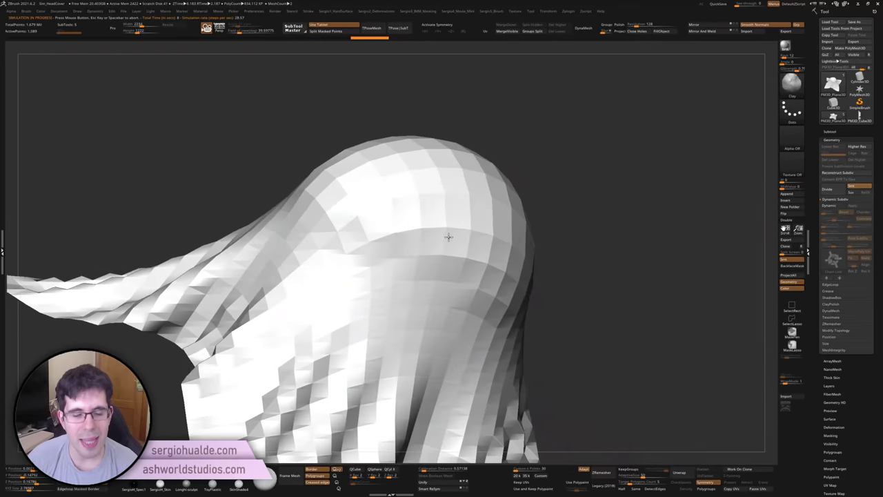
click(831, 206)
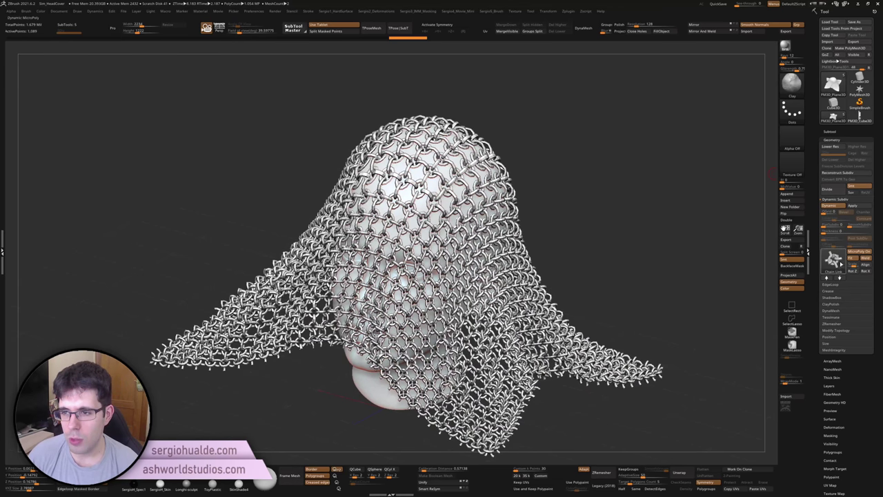
click(833, 261)
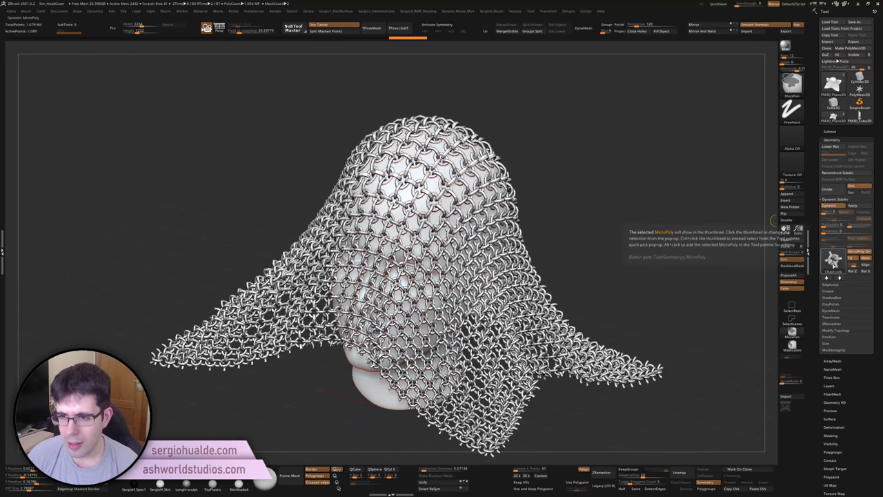
Use a cylinder as the hood's MicroPoly tile and view the ribbed bands with wireframe
click(809, 253)
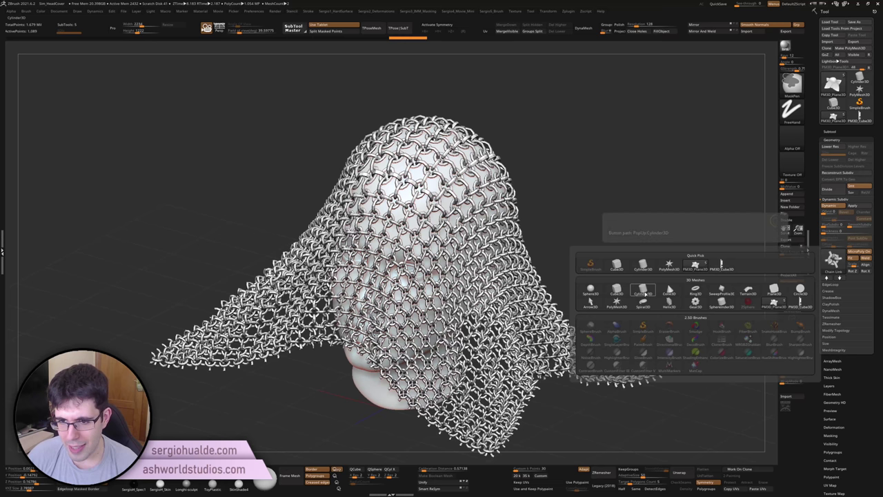
click(642, 290)
mouse_move(554, 274)
mouse_down()
mouse_move(475, 312)
mouse_move(459, 201)
mouse_up()
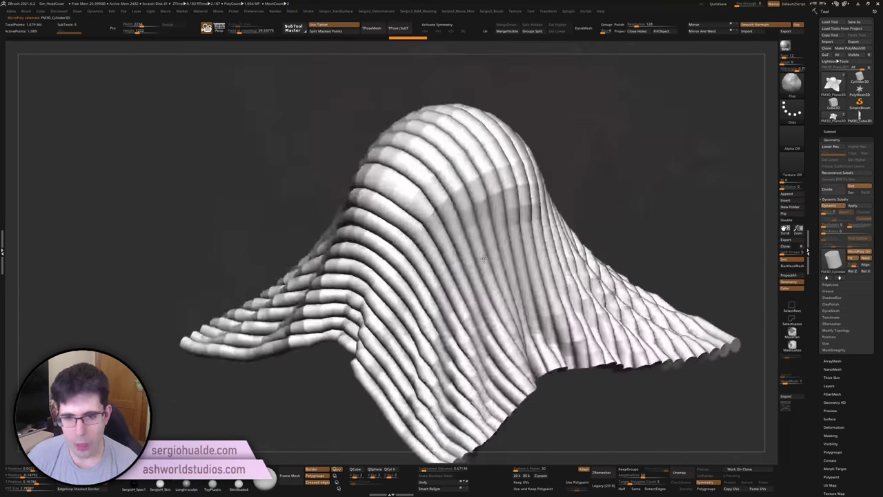
scroll(458, 200, up, 3)
key(shift+f)
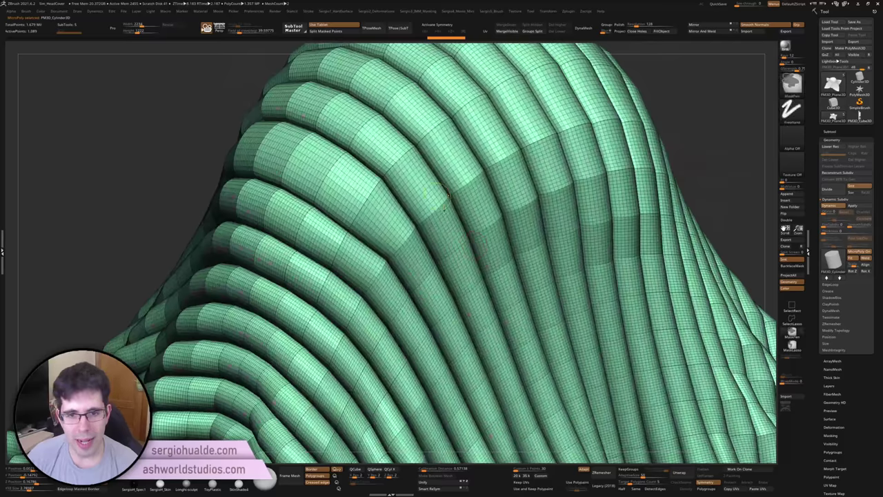
scroll(467, 247, up, 3)
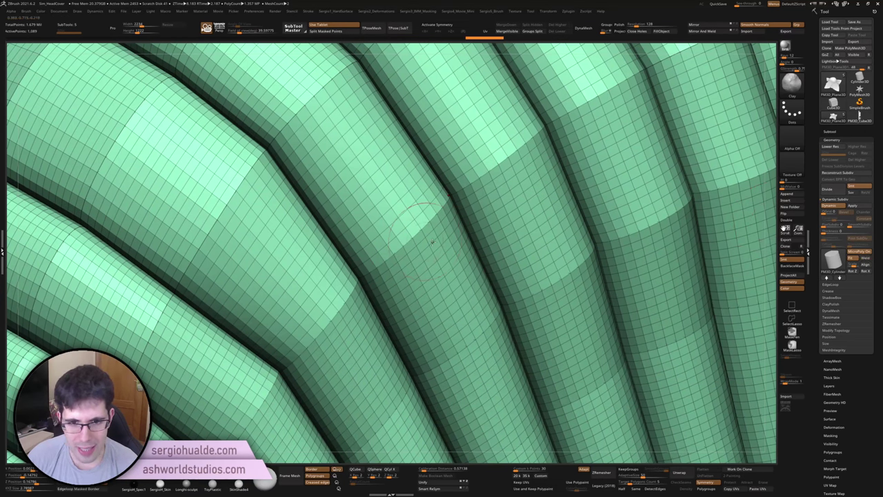
Split the merged tubes into separate cylinder tiles with Shift+D and inspect them up close
key(shift+d)
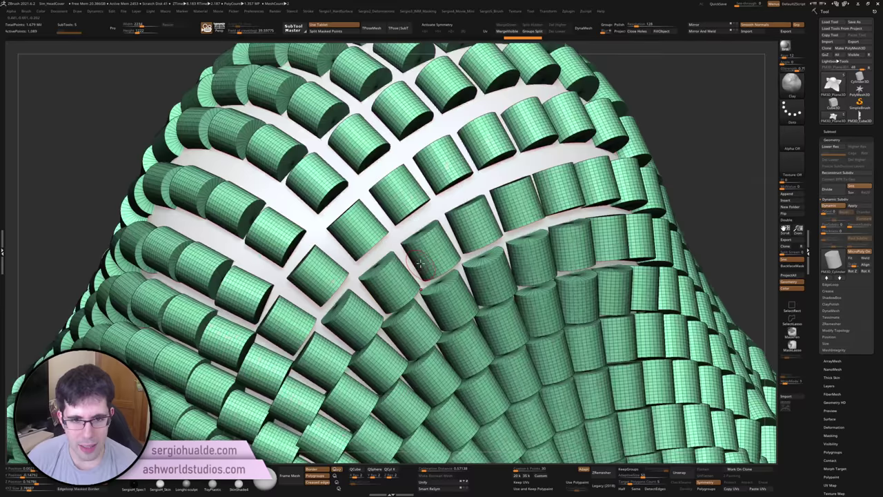
mouse_move(419, 262)
right_down()
mouse_move(377, 275)
mouse_move(450, 232)
right_up()
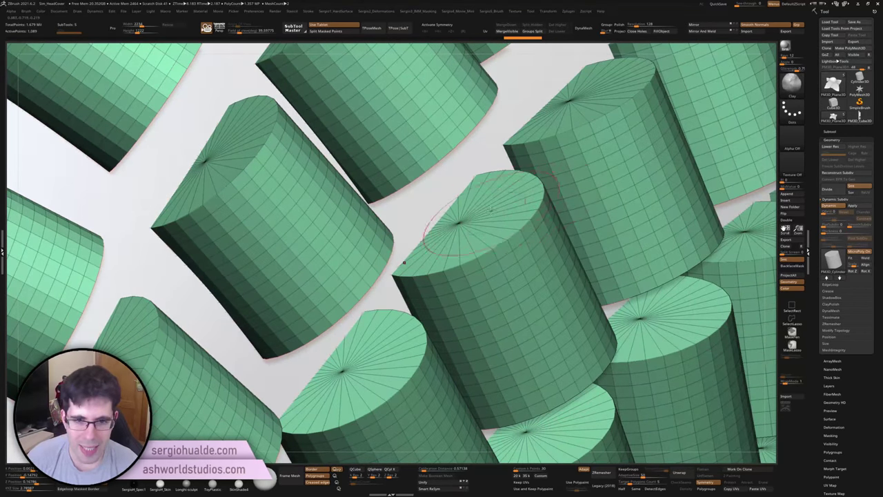
right_drag(615, 304, 749, 283)
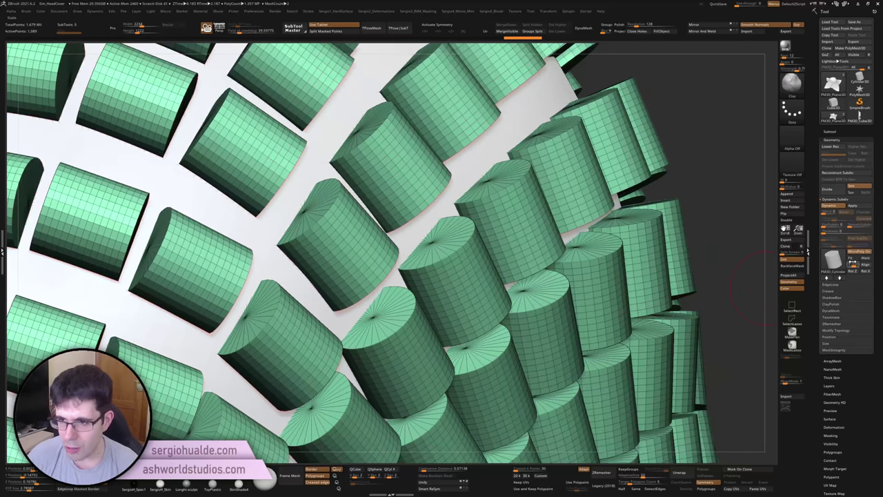
scroll(752, 283, up, 5)
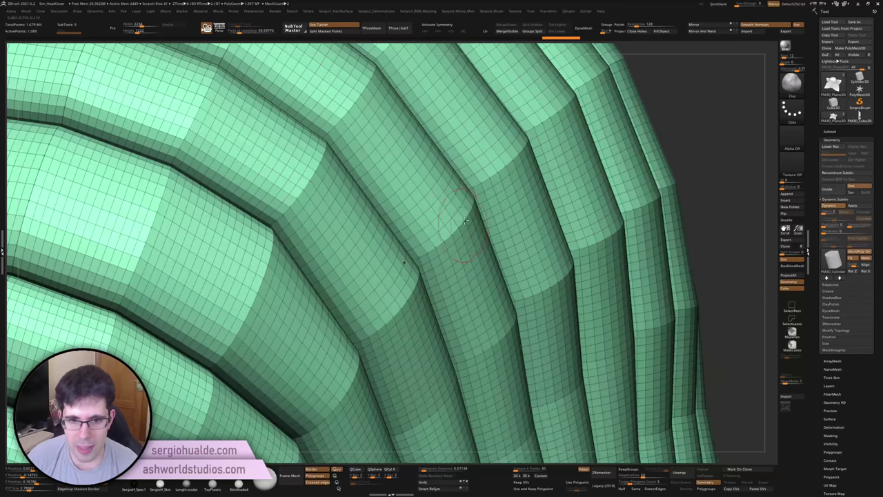
right_drag(453, 224, 442, 202)
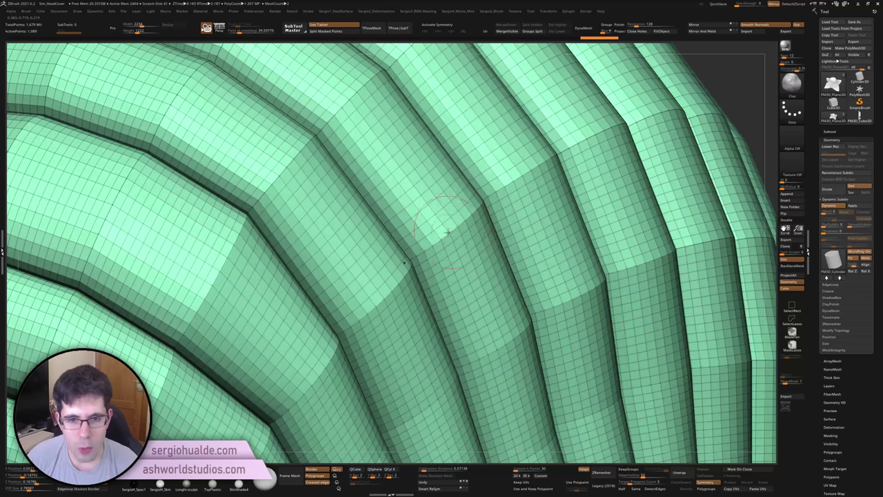
scroll(448, 233, up, 5)
scroll(469, 228, up, 3)
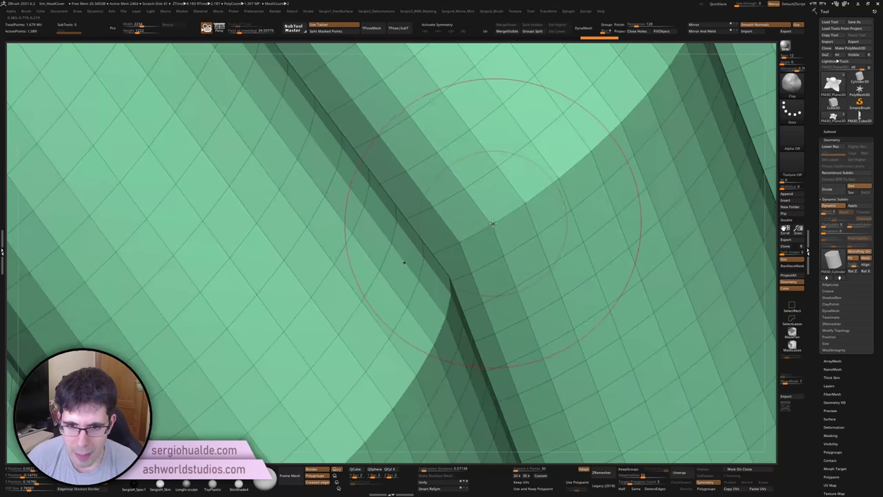
scroll(493, 224, down, 3)
key(ctrl+d)
scroll(436, 163, down, 3)
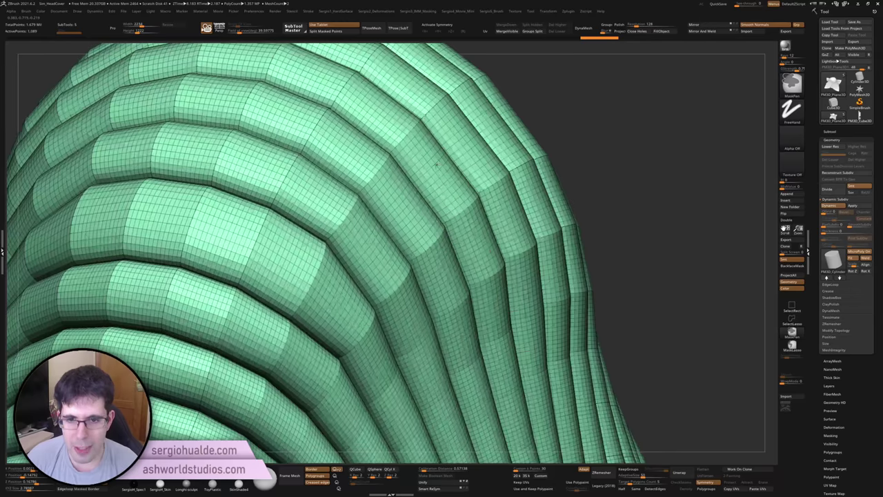
Make Cylinder3D a PolyMesh3D and hide its top and bottom caps with SelectRect
click(859, 83)
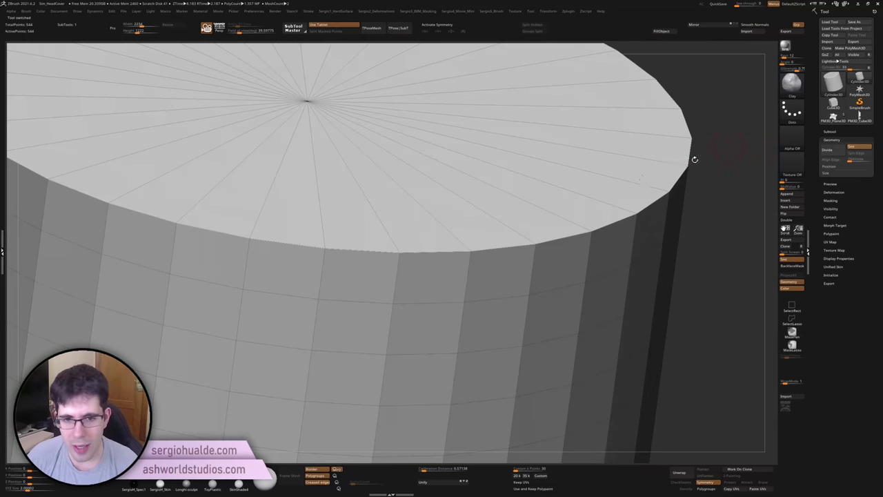
scroll(384, 158, down, 5)
mouse_move(385, 158)
mouse_down()
mouse_move(359, 250)
mouse_move(418, 185)
mouse_move(205, 246)
mouse_up()
scroll(469, 186, down, 1)
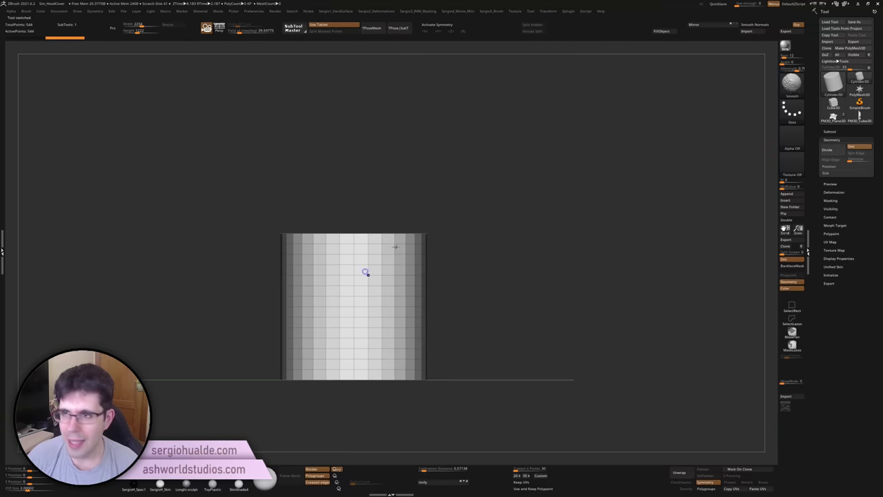
click(850, 50)
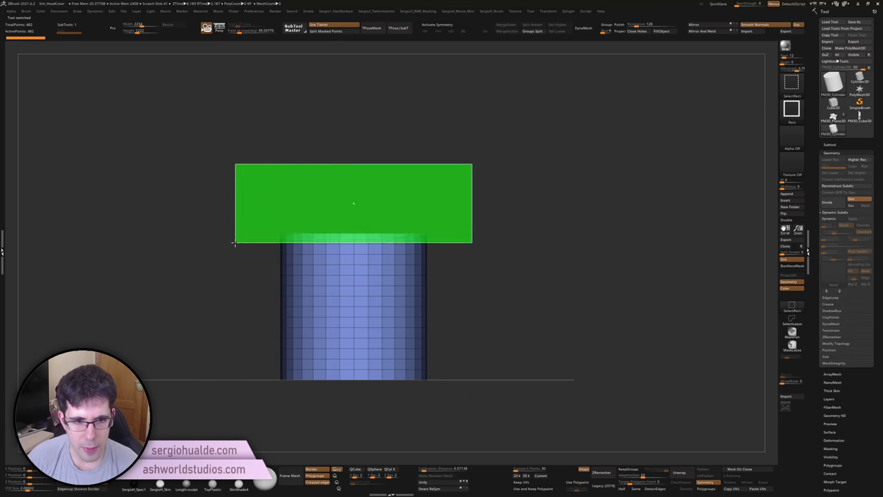
ctrl+alt+shift+drag(474, 164, 237, 244)
ctrl+alt+shift+drag(234, 430, 473, 372)
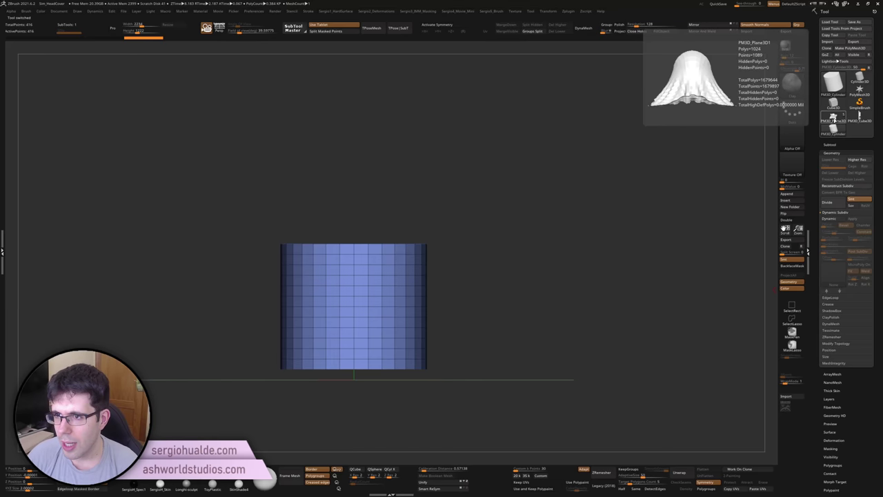
Apply the open-ended cylinder as the MicroPoly tile on the draped hood
click(861, 119)
key(f)
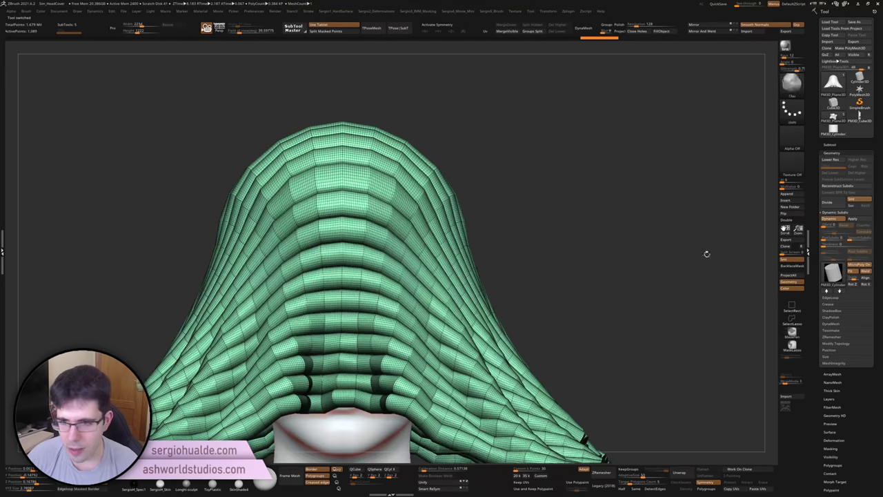
click(833, 273)
click(747, 278)
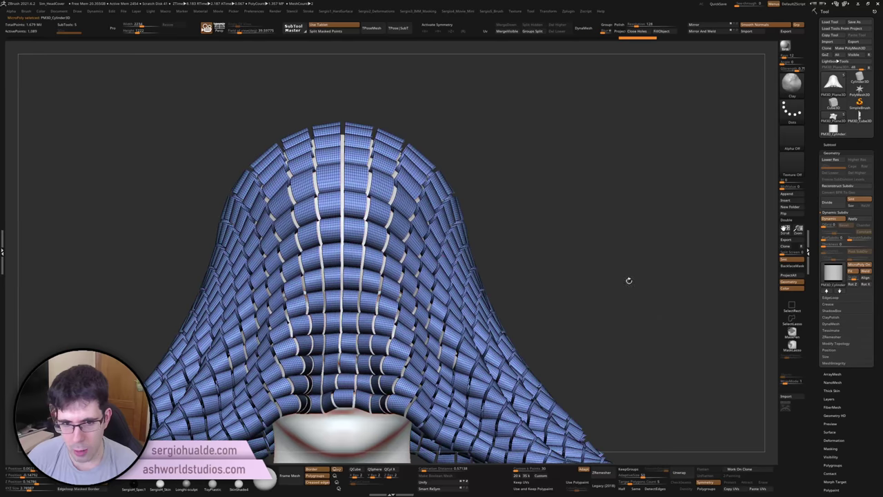
drag(436, 240, 775, 266)
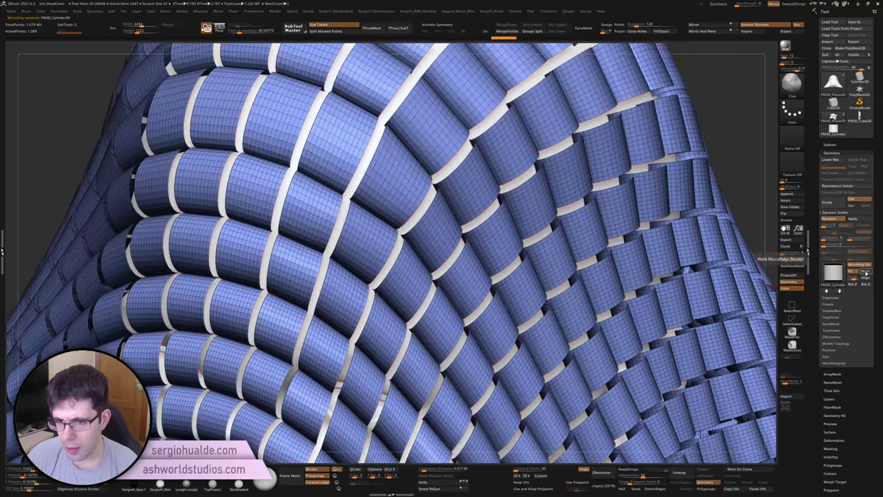
mouse_move(660, 283)
mouse_down()
mouse_move(633, 285)
mouse_move(729, 199)
mouse_move(573, 292)
mouse_move(564, 282)
mouse_up()
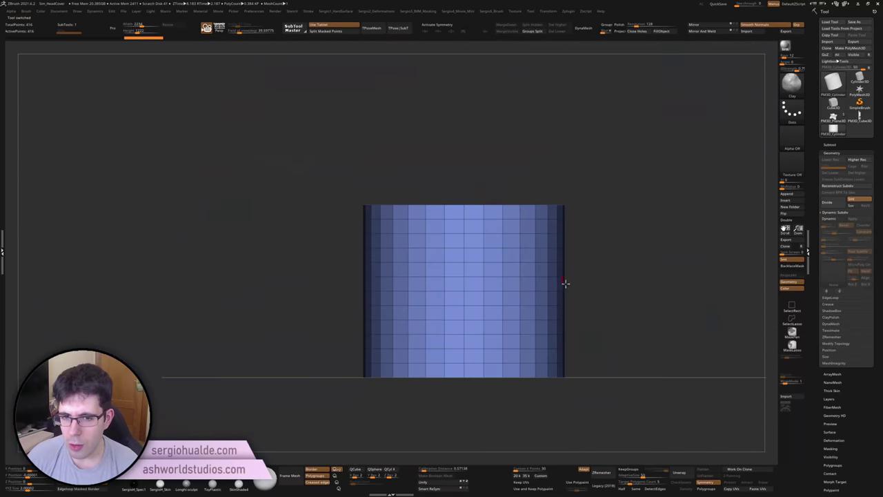
Unify the cylinder under Deformation to re-centre and rescale it to unit size
click(841, 153)
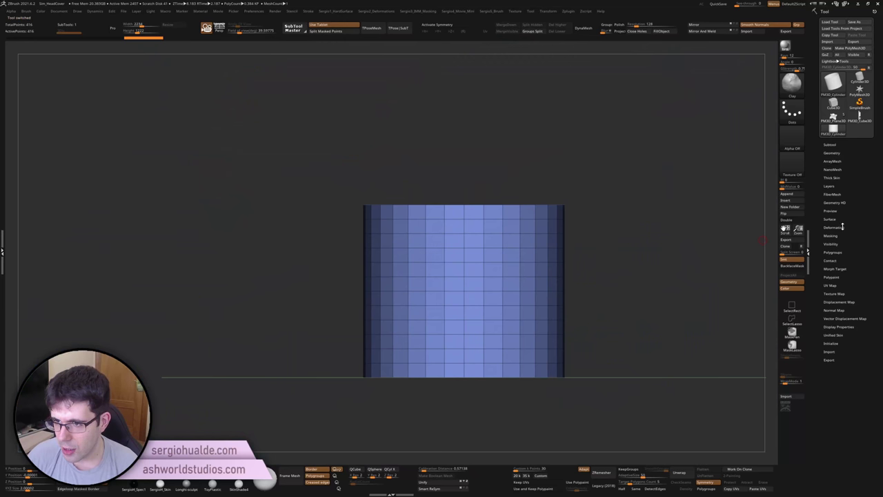
click(838, 227)
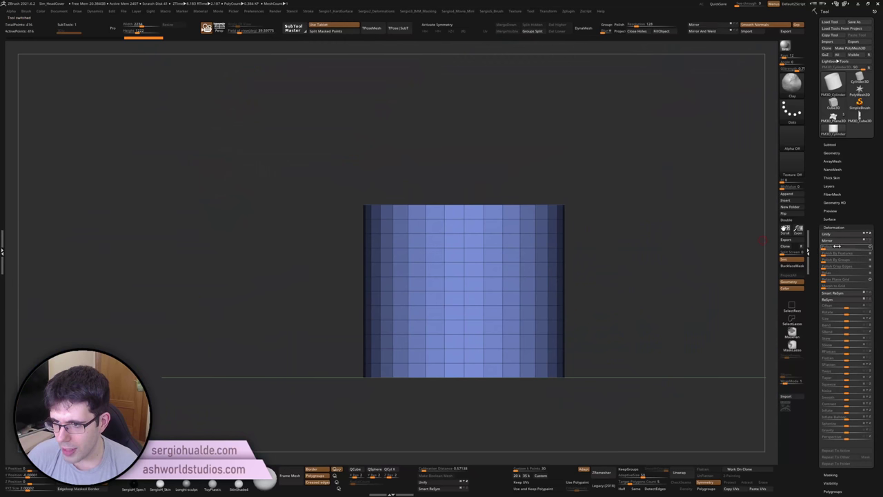
click(834, 235)
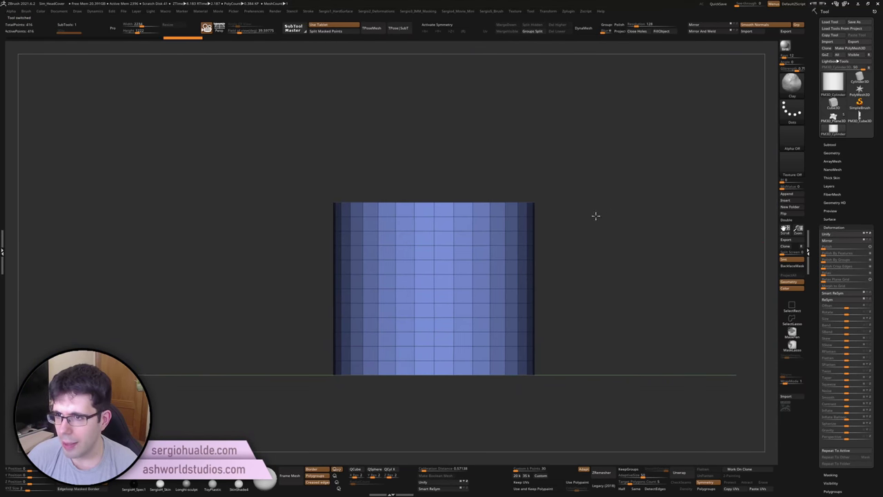
Reapply PM3D_Cylinder3D as the hood's MicroPoly tile with wider gaps, then return to the cylinder
click(833, 118)
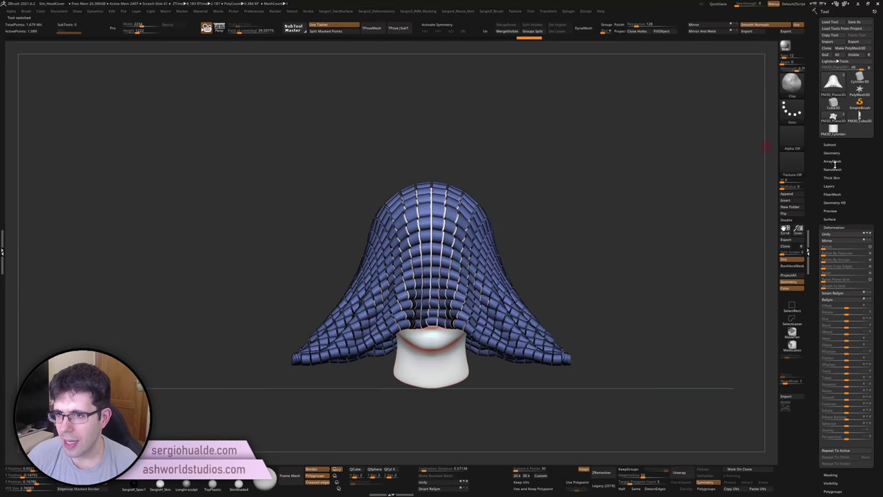
drag(646, 255, 691, 207)
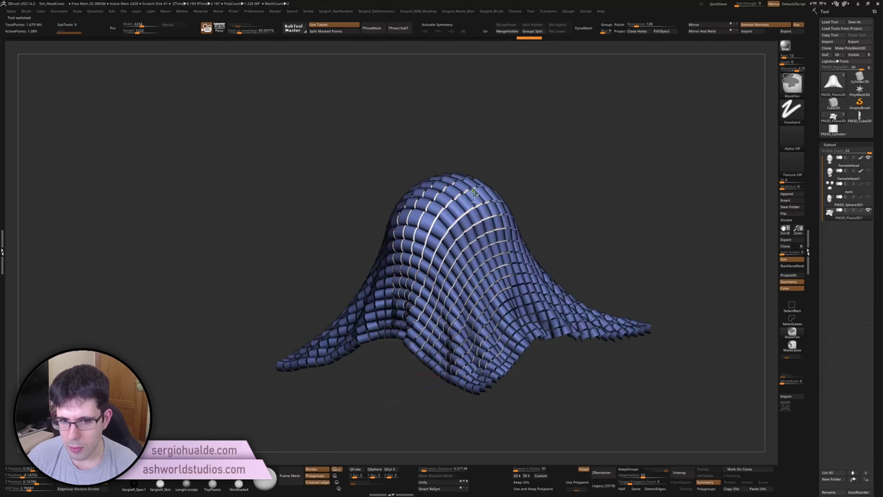
click(847, 142)
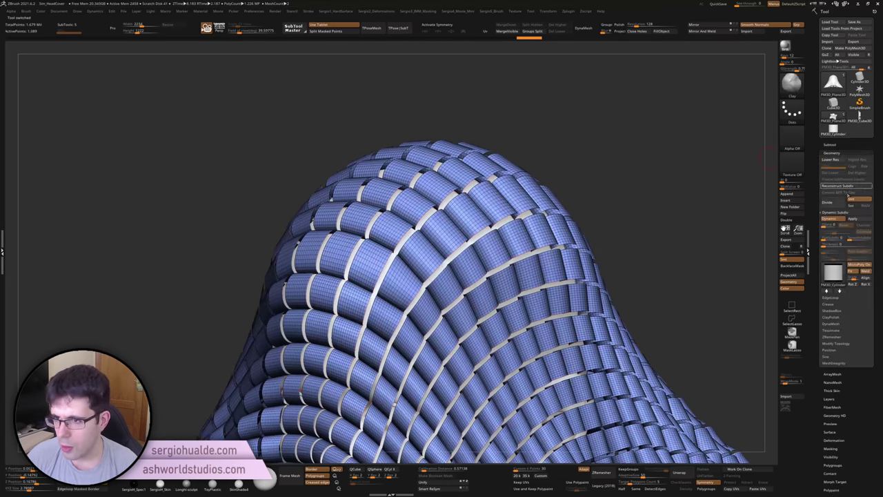
click(835, 273)
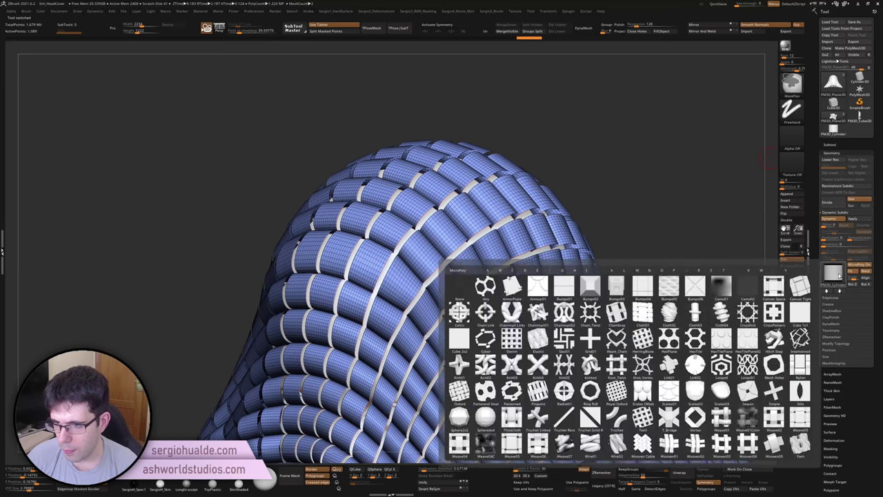
click(748, 278)
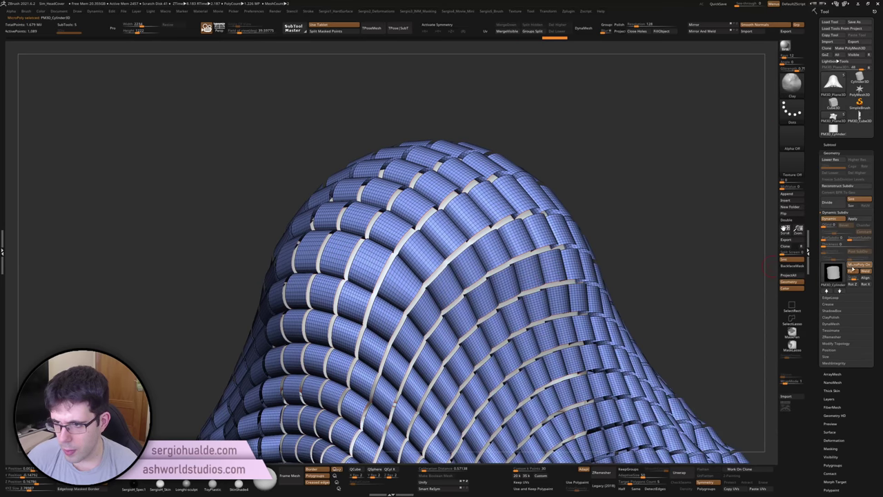
click(863, 273)
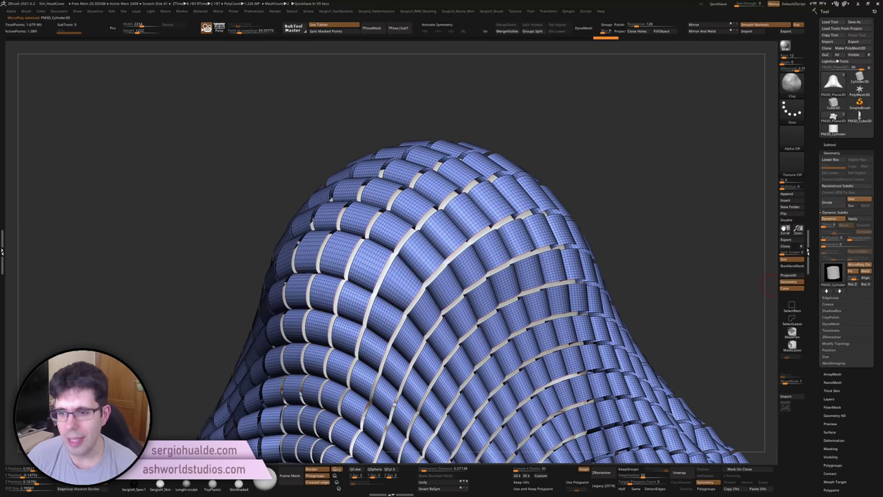
key(shift+d)
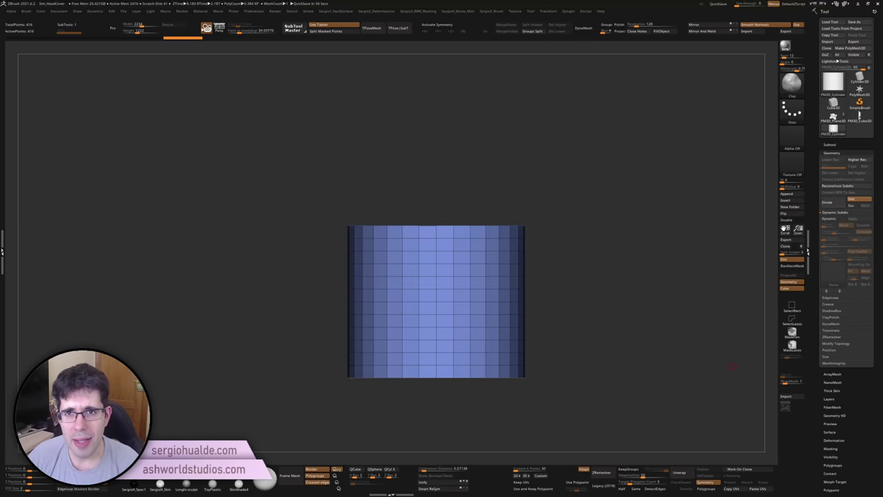
Orbit the PM3D_Cylinder3D tube, check the Draw perspective and grid settings, and show its subtool list
mouse_move(498, 153)
mouse_down()
mouse_move(474, 256)
mouse_move(452, 258)
mouse_move(457, 217)
mouse_up()
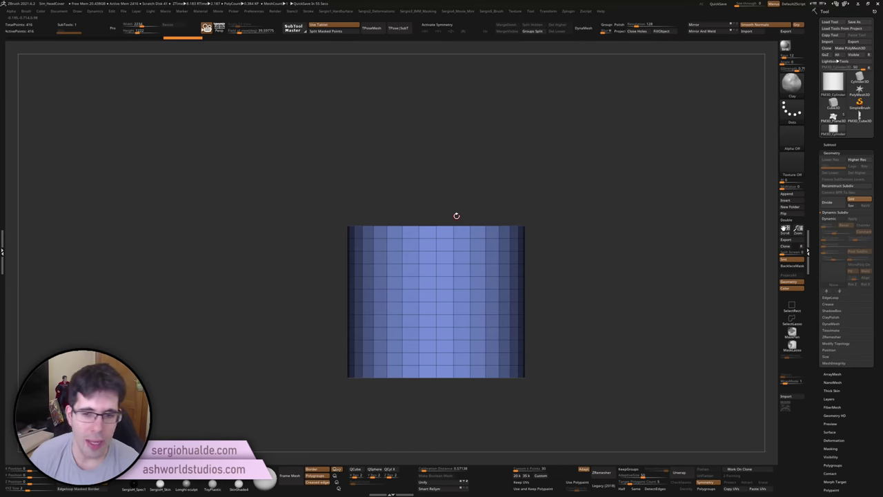
right_drag(444, 235, 434, 257)
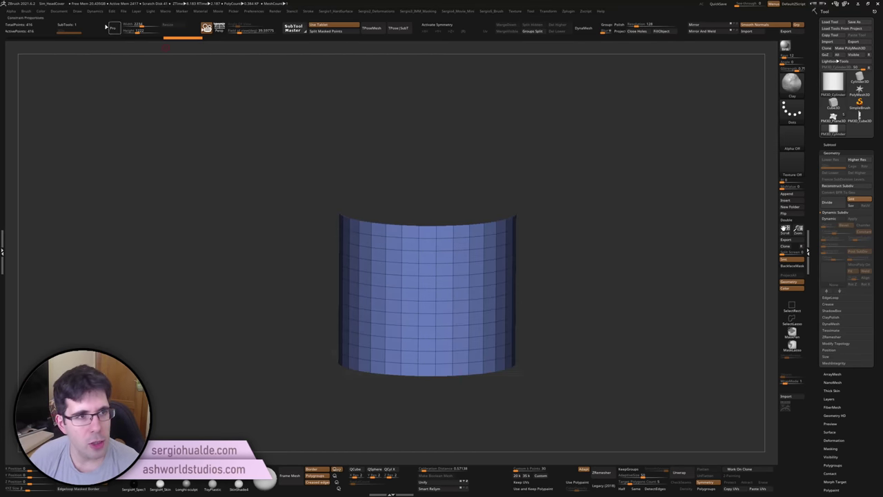
click(78, 12)
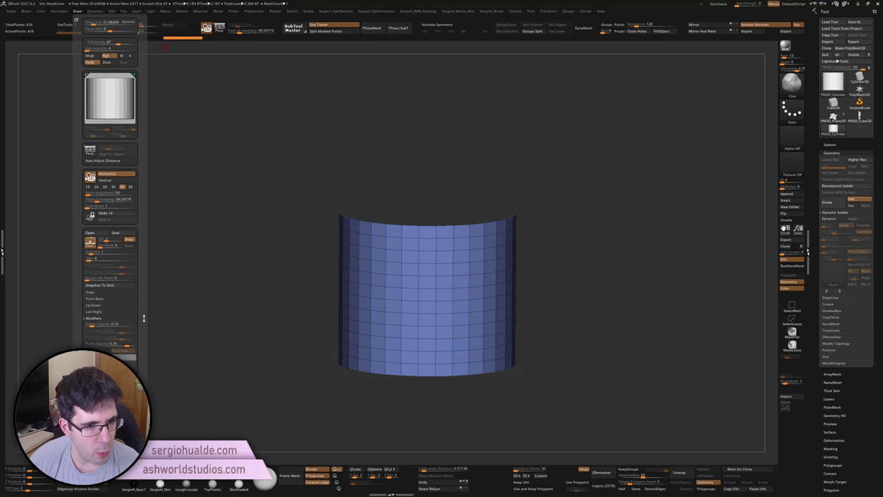
scroll(117, 283, down, 1)
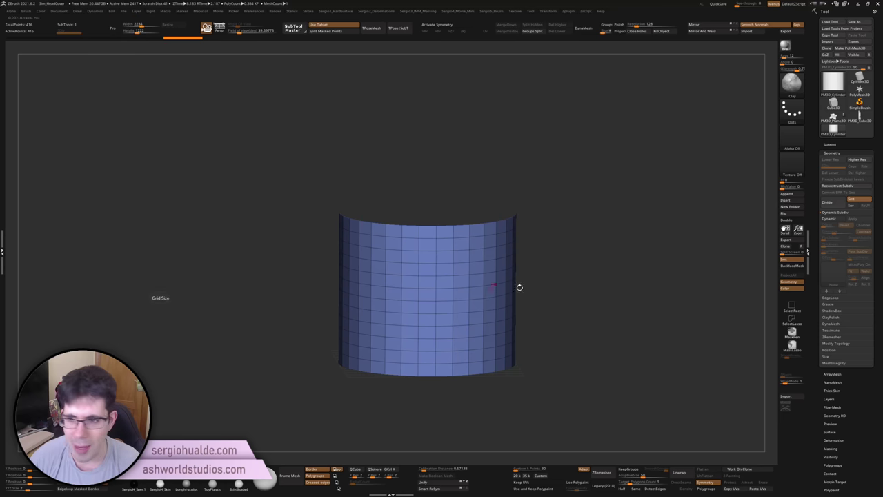
click(828, 145)
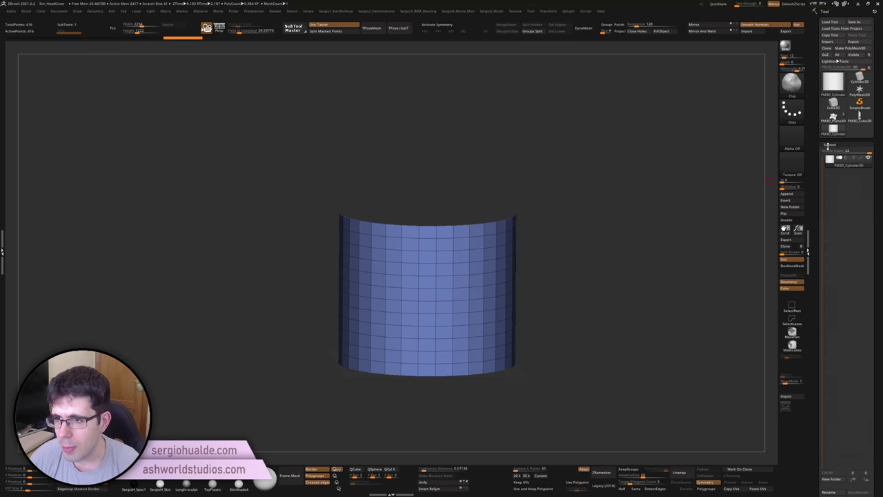
Add a plane as a new subtool inside the cylinder
click(798, 195)
click(726, 233)
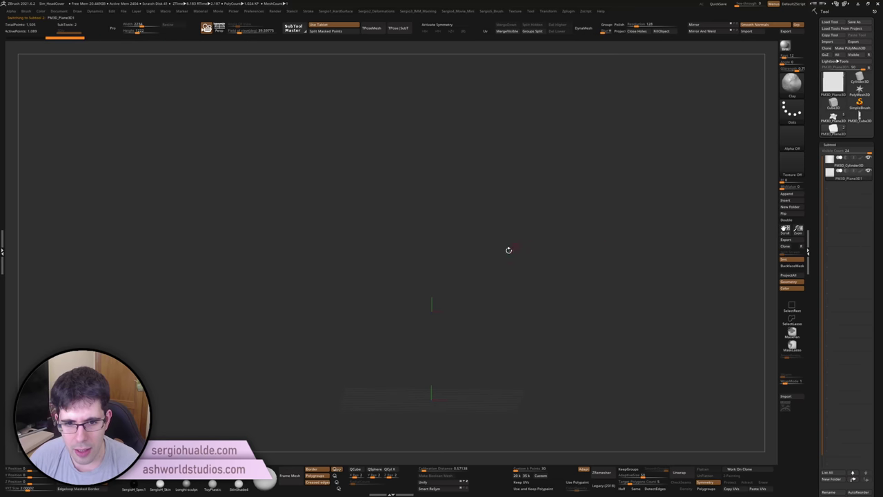
mouse_move(512, 289)
mouse_down()
mouse_move(470, 290)
mouse_move(426, 260)
mouse_up()
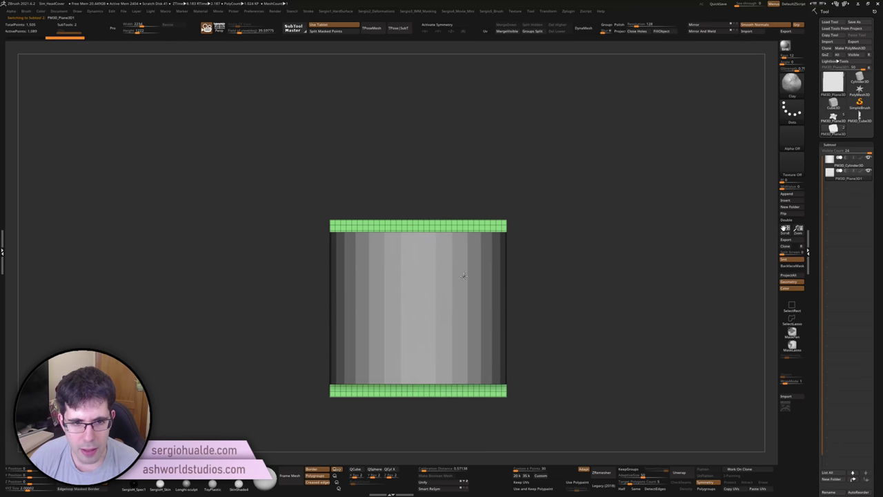
Stretch the cylinder vertically over its grey end bands with Transpose, then return to the draped mesh
key(w)
alt+click(413, 247)
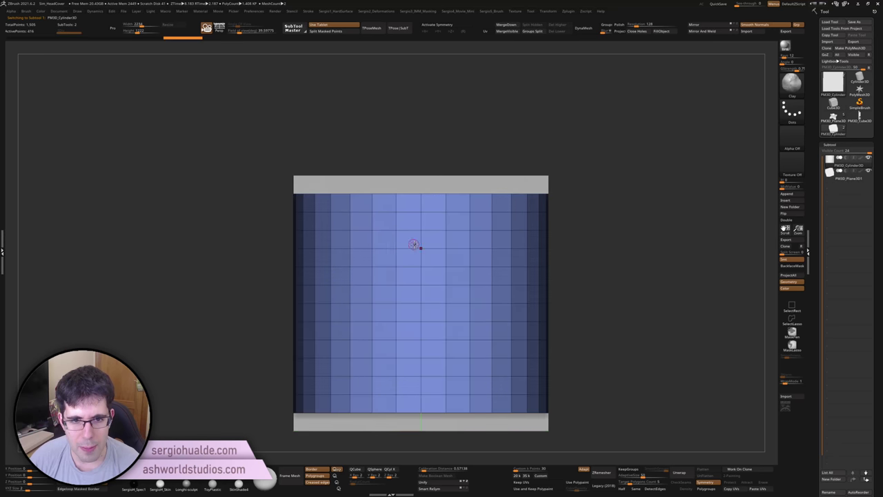
drag(421, 265, 429, 256)
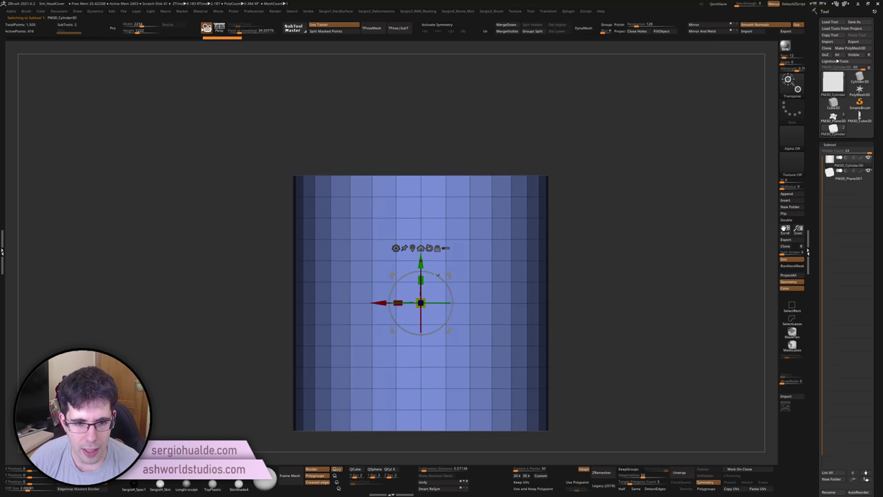
key(q)
ctrl+right_drag(497, 321, 479, 245)
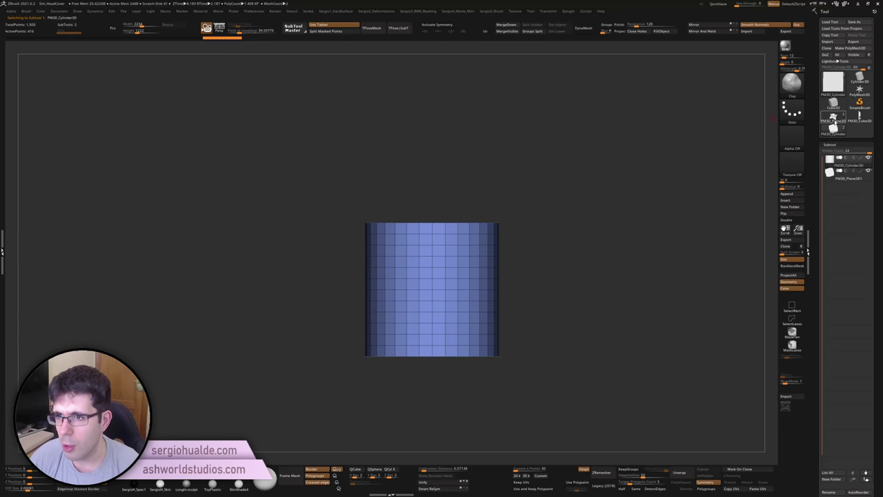
click(834, 129)
Swap the hood's MicroPoly tile for the stretched PM3D_Cylinder3D, then switch to the cylinder tool
ctrl+right_drag(485, 290, 523, 269)
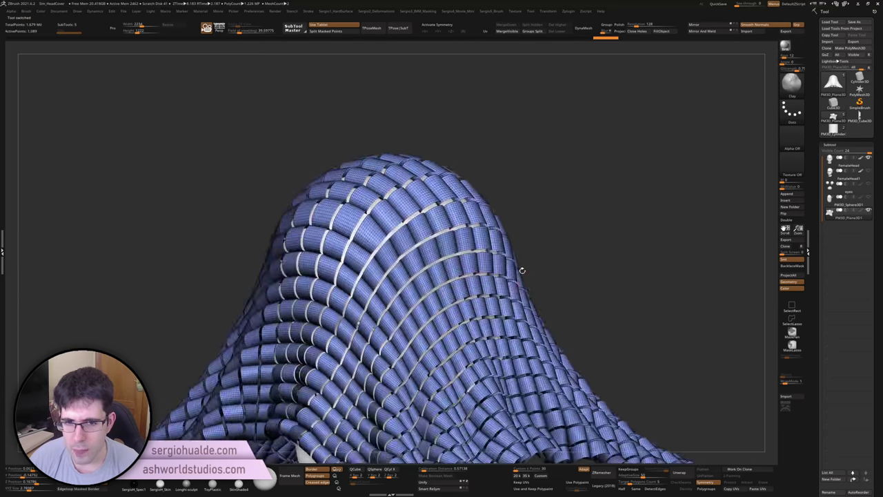
click(843, 143)
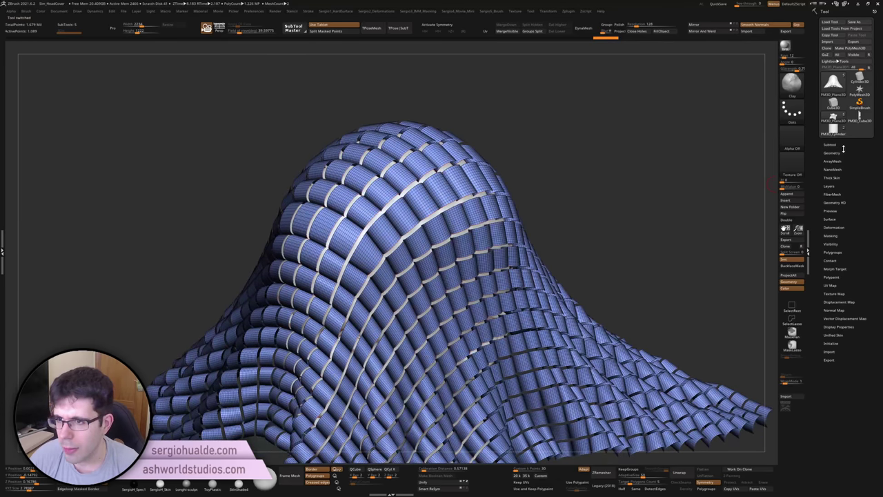
click(844, 152)
click(834, 271)
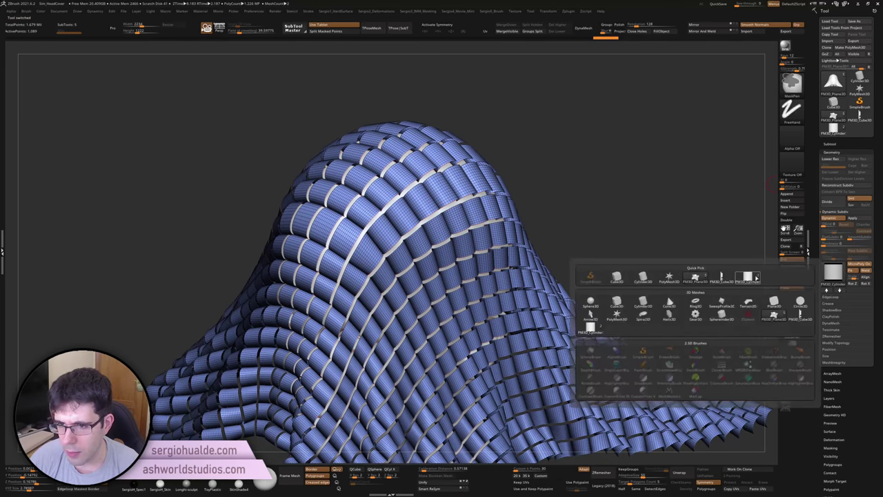
click(754, 279)
mouse_move(407, 269)
ctrl+right_down()
mouse_move(469, 216)
mouse_move(479, 257)
ctrl+right_up()
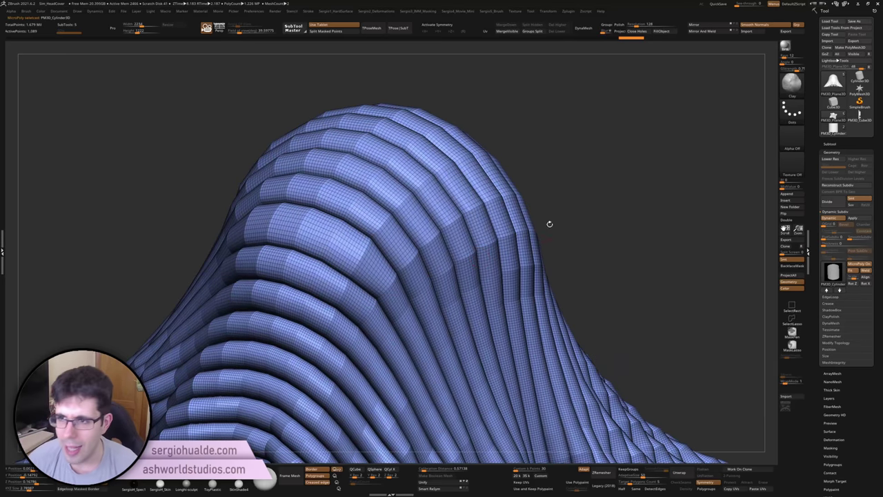
click(831, 129)
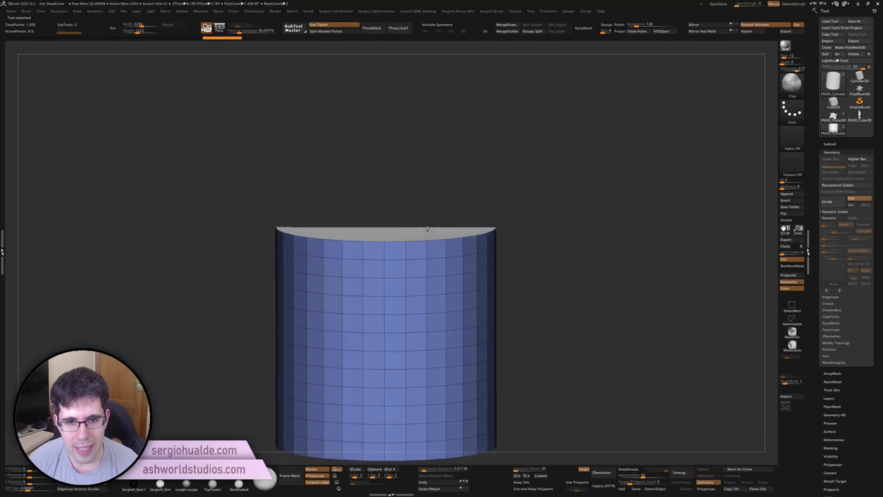
Select the inner green plane, orbit the cylinder to inspect it, and hide polygroups with Shift+F
alt+click(416, 233)
shift+right_drag(423, 250, 428, 234)
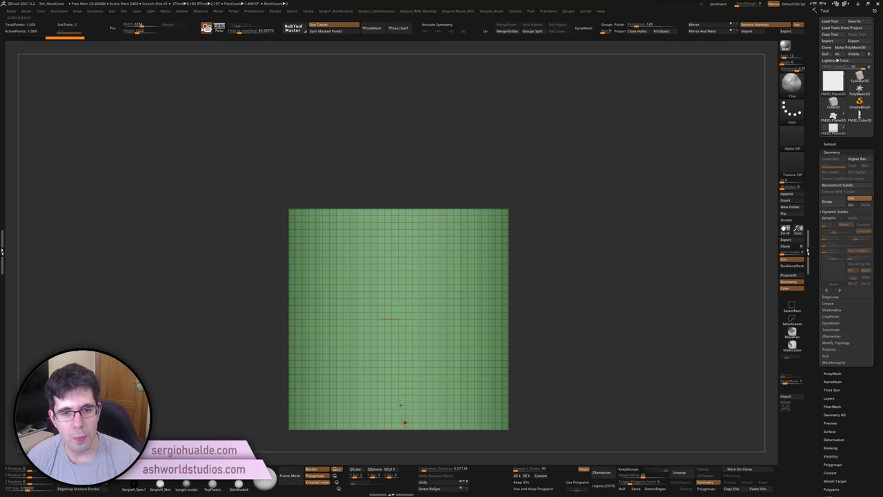
right_drag(412, 379, 429, 345)
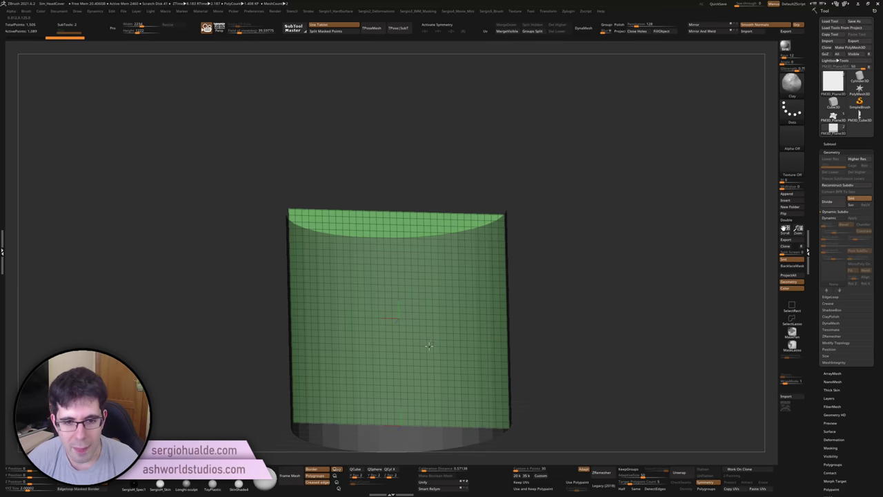
click(82, 14)
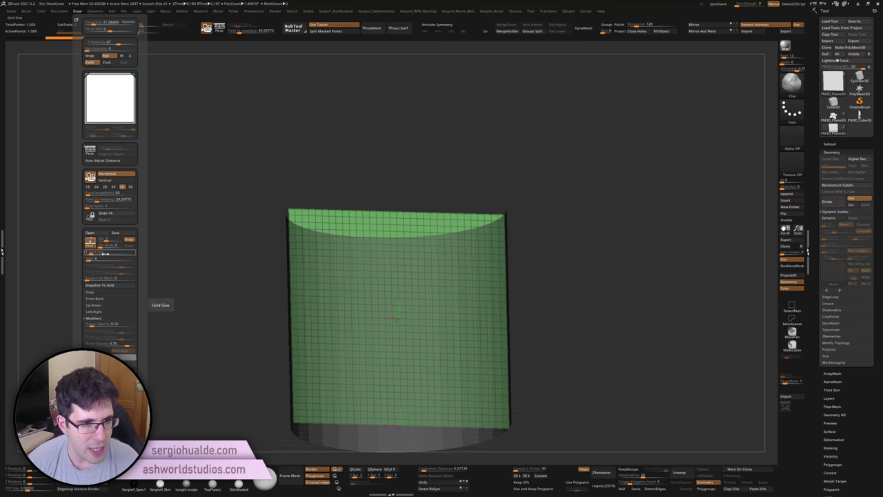
right_drag(379, 305, 390, 330)
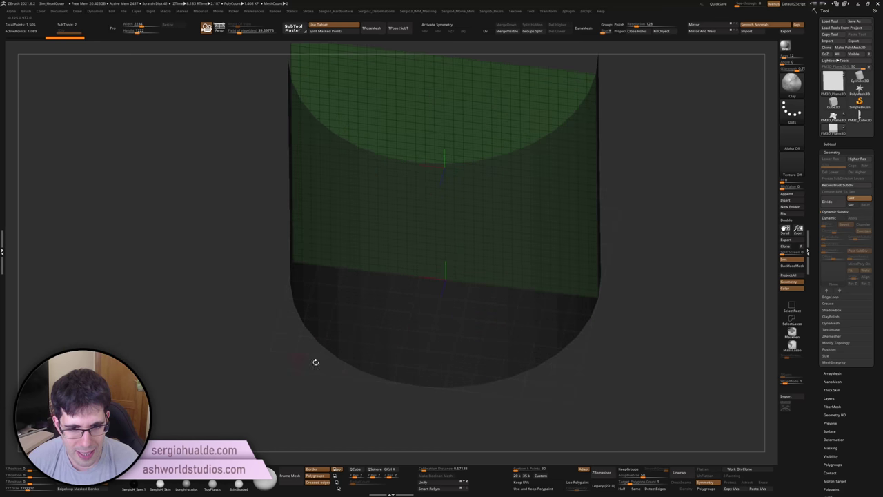
right_drag(557, 367, 570, 334)
mouse_move(670, 150)
right_down()
mouse_move(613, 256)
mouse_move(581, 186)
right_up()
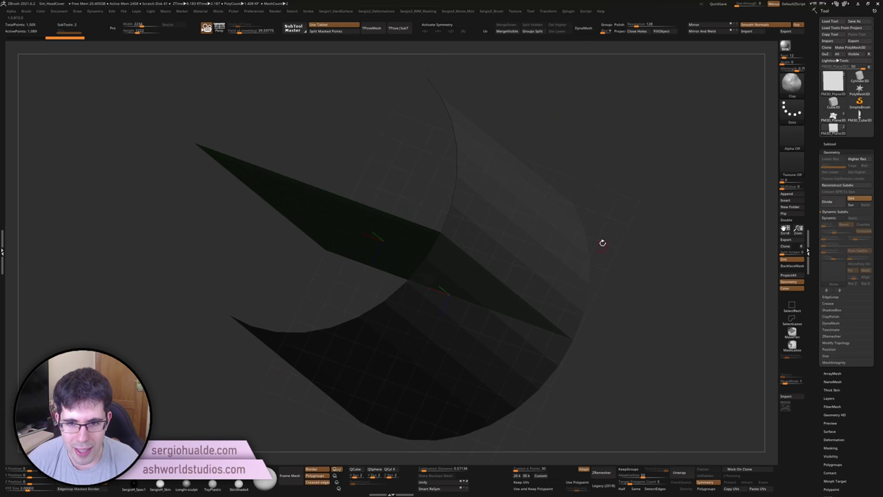
mouse_move(581, 156)
right_down()
mouse_move(508, 276)
mouse_move(299, 198)
right_up()
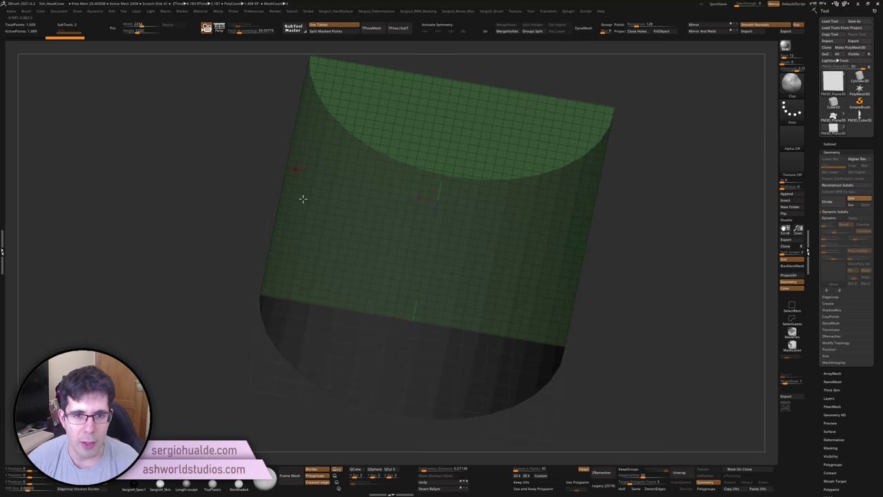
mouse_move(509, 216)
alt+right_down()
mouse_move(501, 192)
mouse_move(501, 226)
mouse_move(510, 230)
alt+right_up()
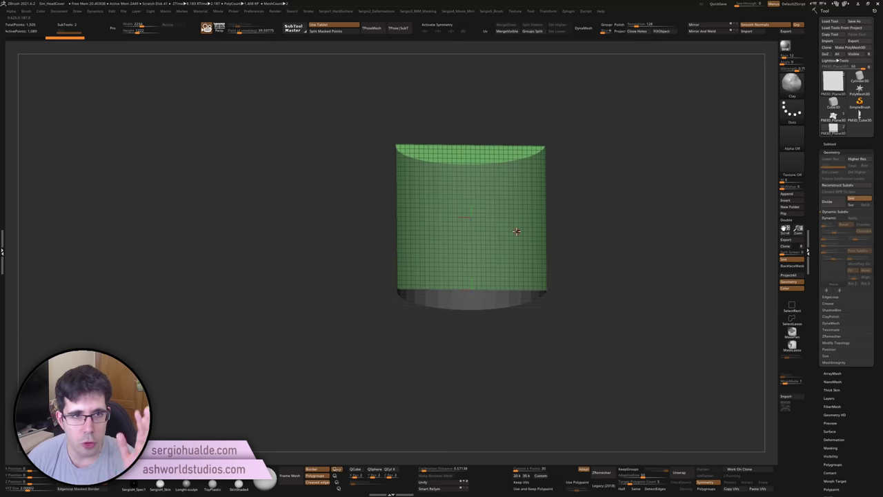
mouse_move(501, 234)
right_down()
mouse_move(497, 246)
mouse_move(493, 221)
mouse_move(491, 229)
right_up()
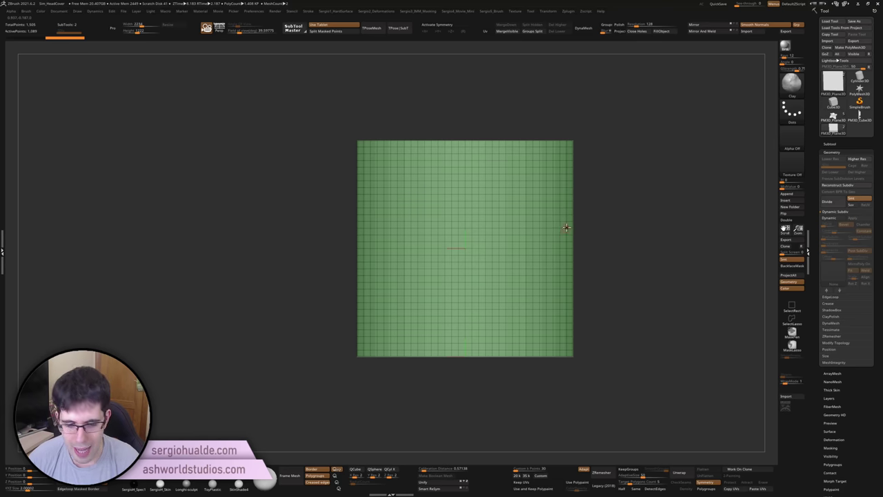
key(shift+f)
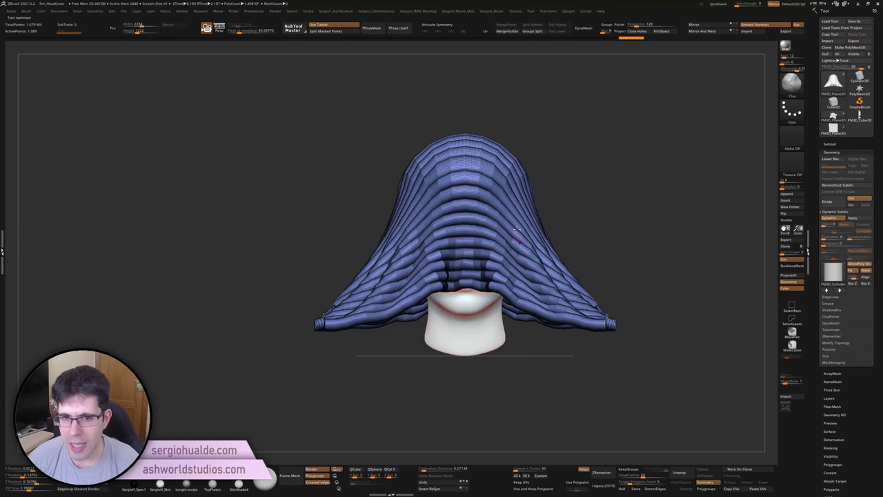
Apply the Dynamic Subdiv to bake the tube detail into real geometry
mouse_move(518, 229)
right_down()
mouse_move(528, 233)
mouse_move(478, 222)
mouse_move(766, 248)
right_up()
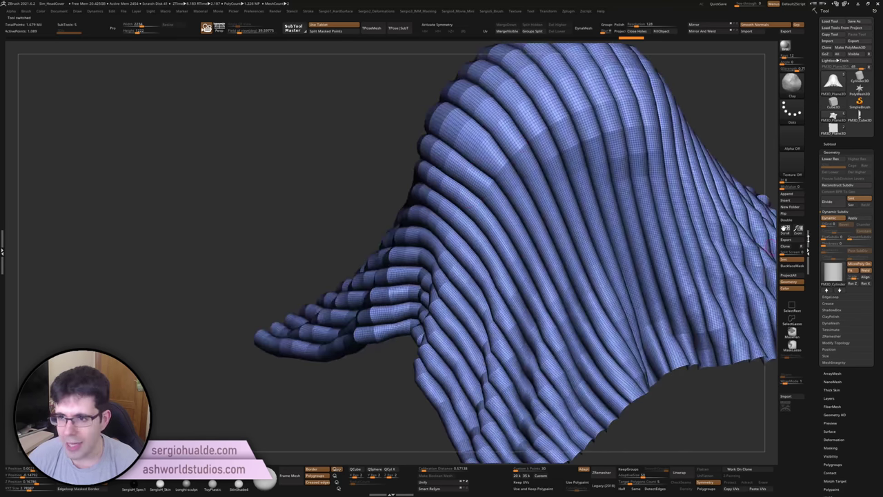
click(853, 219)
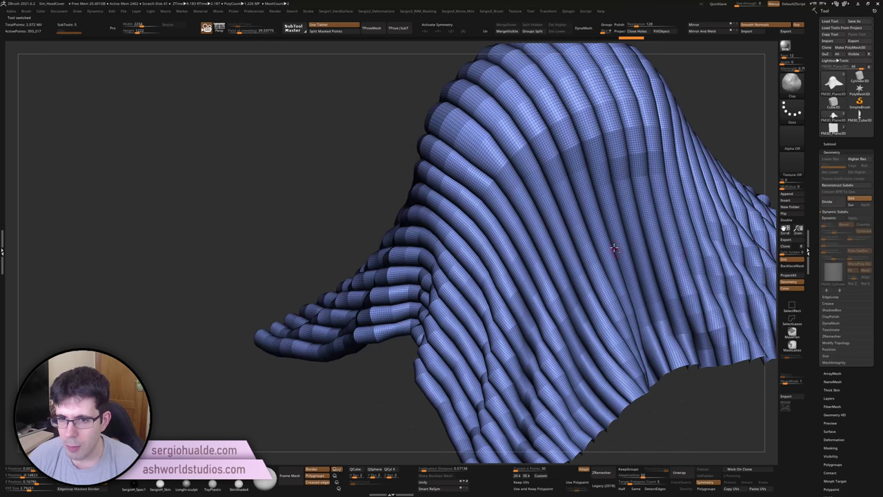
right_drag(613, 249, 513, 216)
Run the cloth simulation on the dense 393,217-point mesh, which gets skipped
click(97, 11)
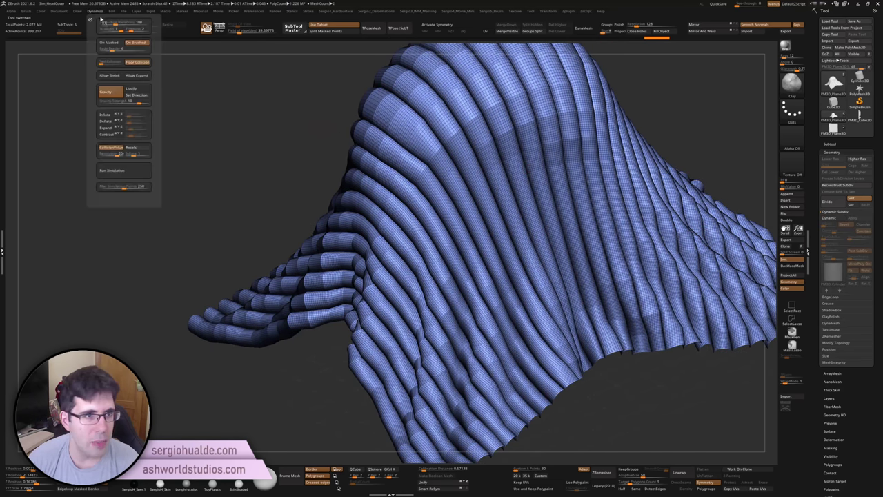
click(123, 169)
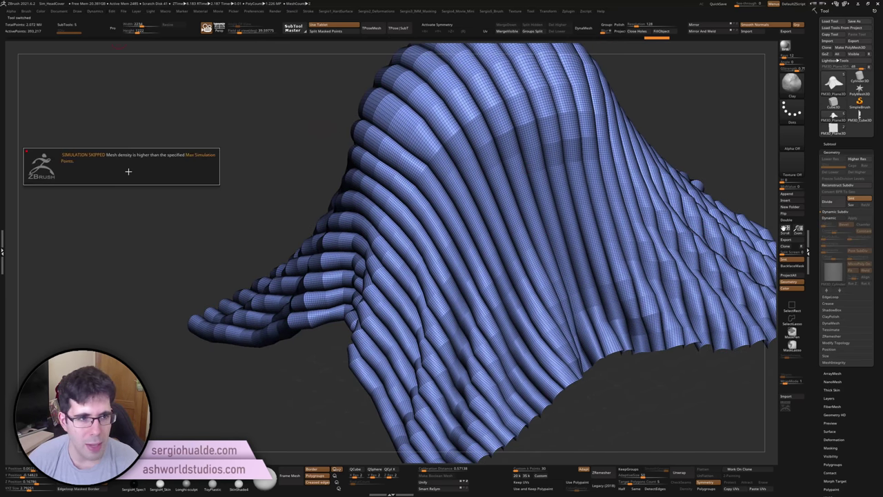
right_drag(568, 205, 547, 271)
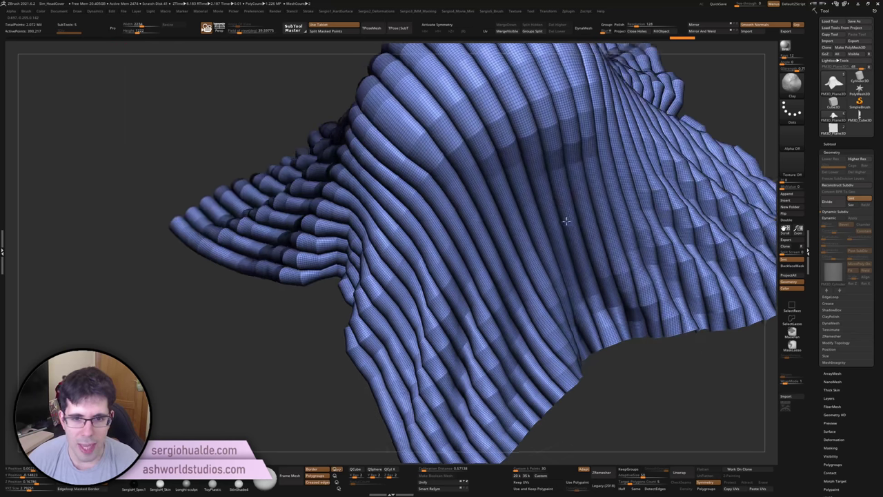
key(f)
mouse_move(538, 215)
right_down()
mouse_move(500, 212)
mouse_move(521, 197)
right_up()
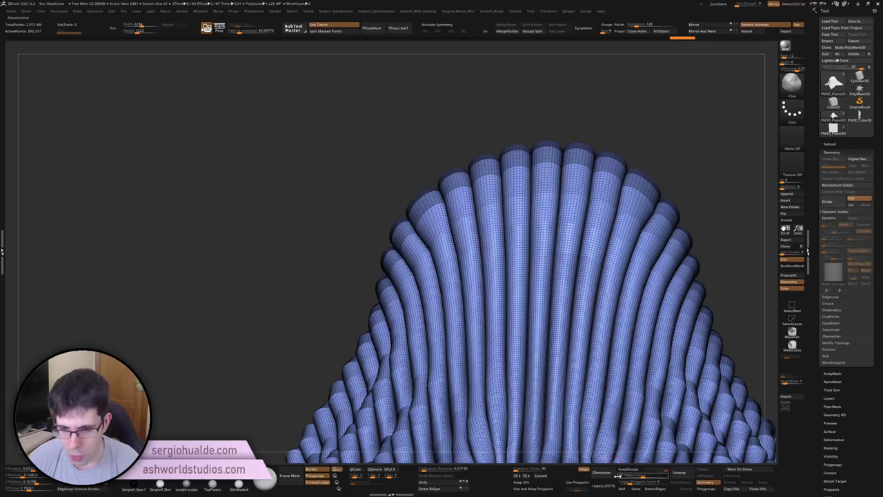
ZRemesh the ribbed mesh down to 3,402 points and rerun the cloth simulation over the head
click(586, 470)
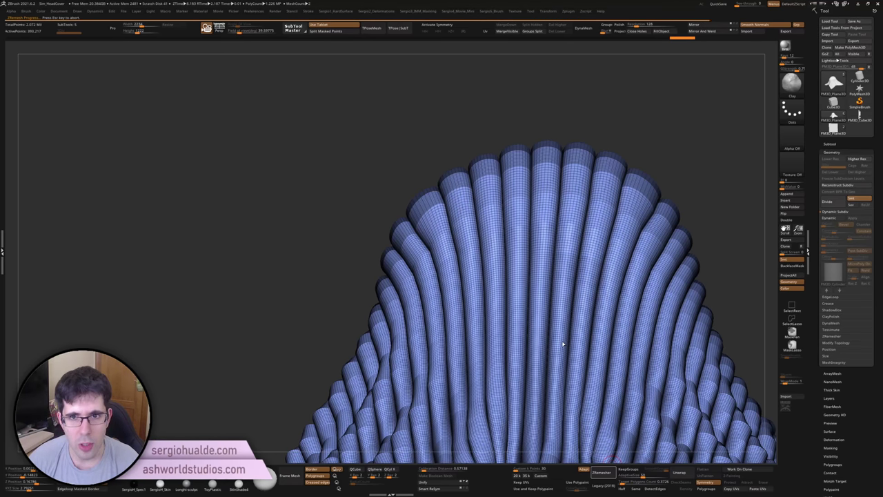
mouse_move(571, 358)
mouse_down()
mouse_move(526, 287)
mouse_move(507, 288)
mouse_up()
click(96, 11)
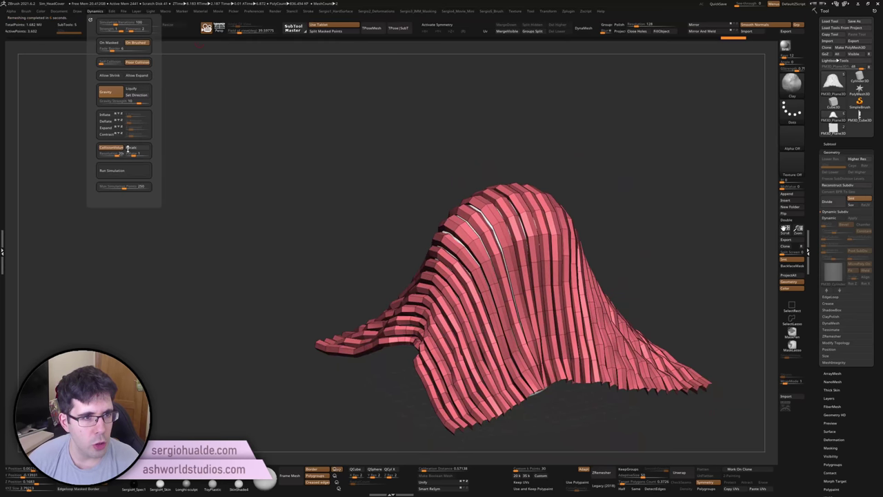
click(124, 170)
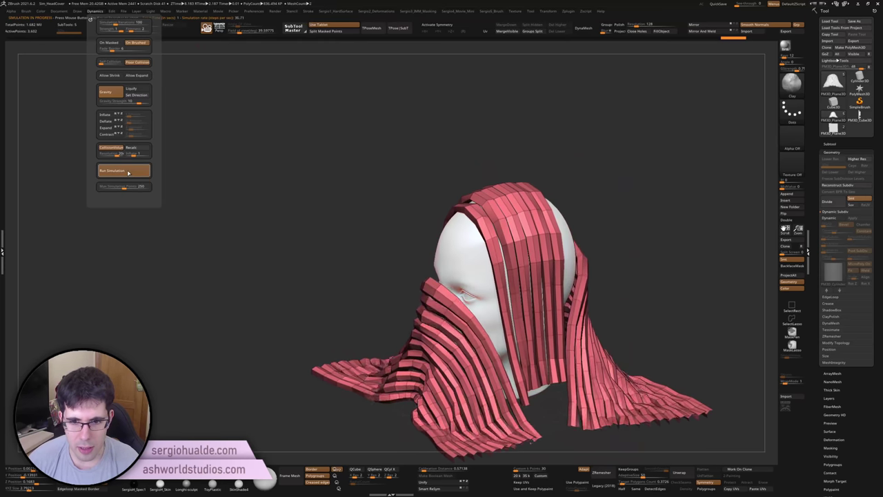
mouse_move(442, 290)
mouse_down()
mouse_move(556, 289)
mouse_move(581, 322)
mouse_up()
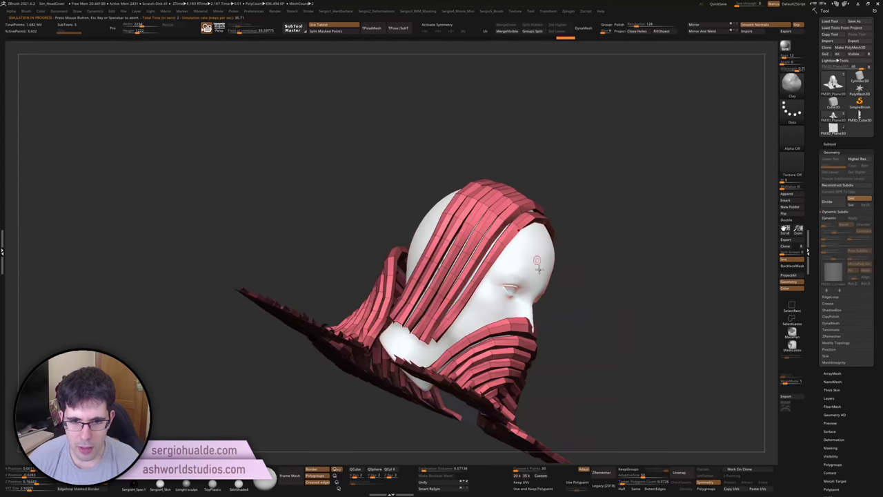
drag(510, 265, 548, 263)
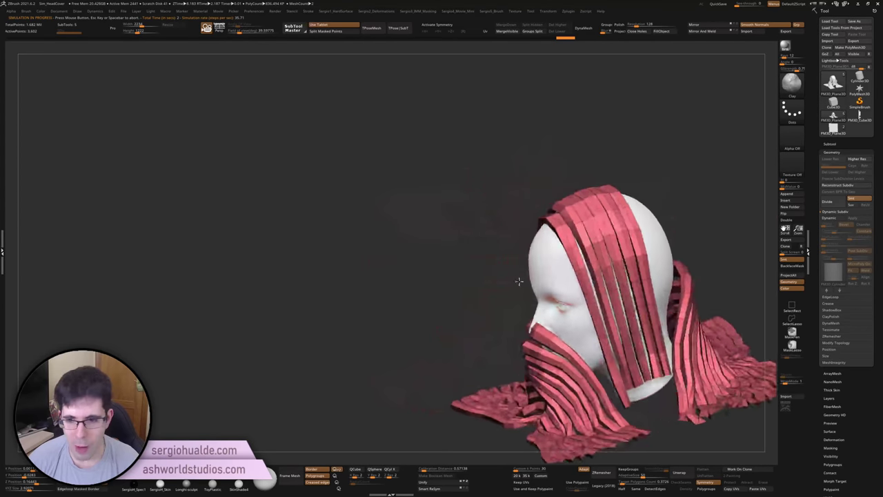
scroll(545, 261, up, 2)
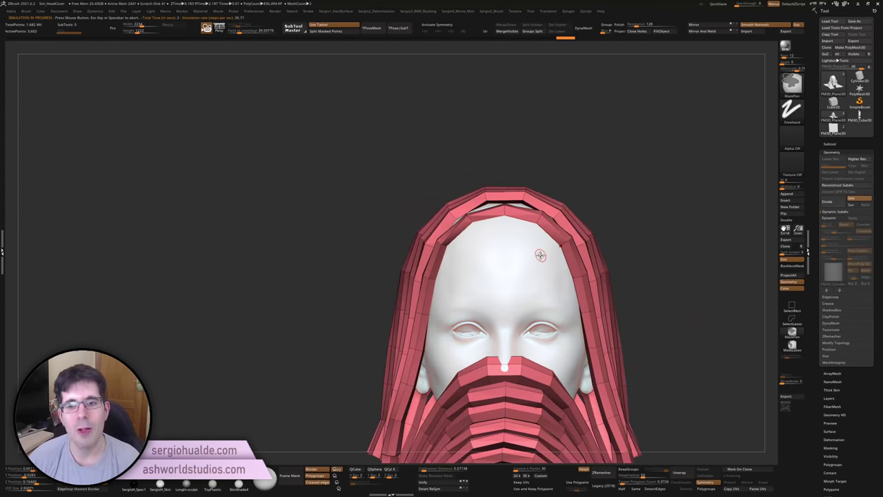